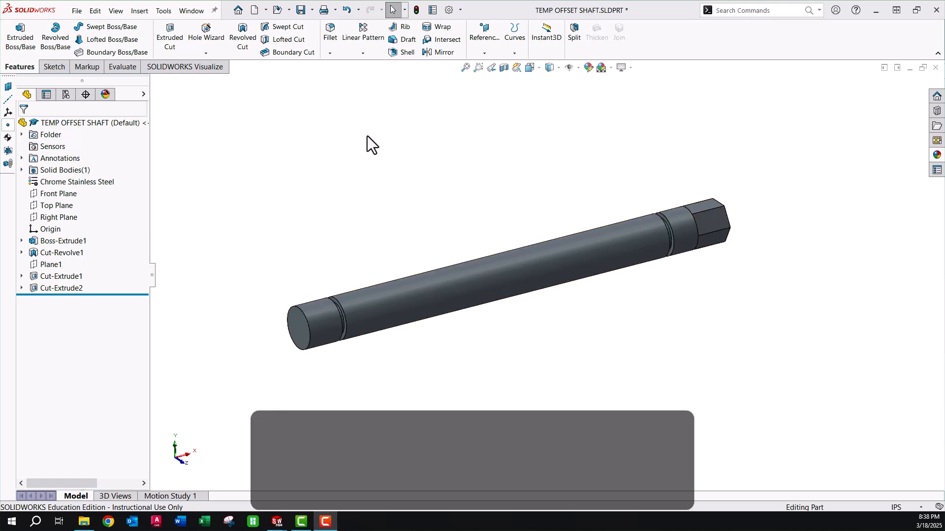
- Start a sketch on the Front Plane and draw a horizontal line about 0.92 in long on the shaft's axis
{"action": "left_click", "coordinate": [58, 193]}
{"action": "left_click", "coordinate": [70, 178]}
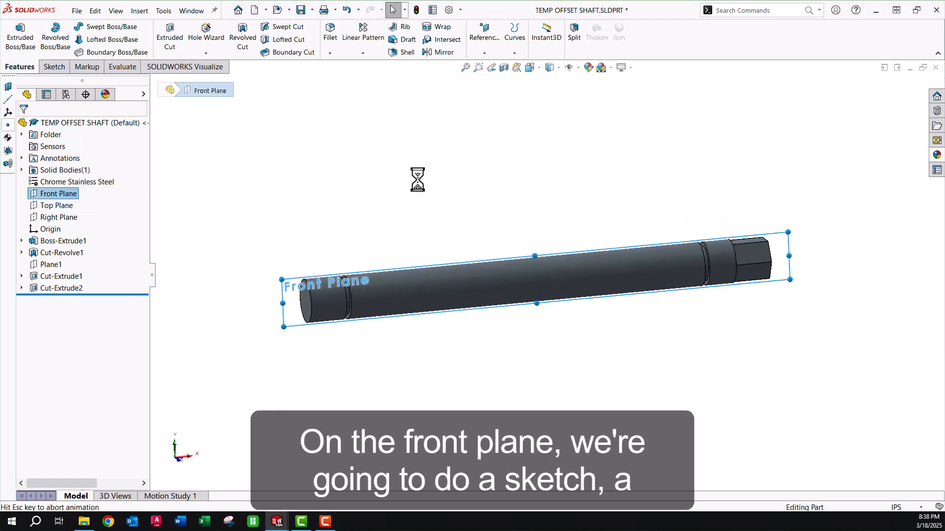
{"action": "left_click", "coordinate": [94, 28]}
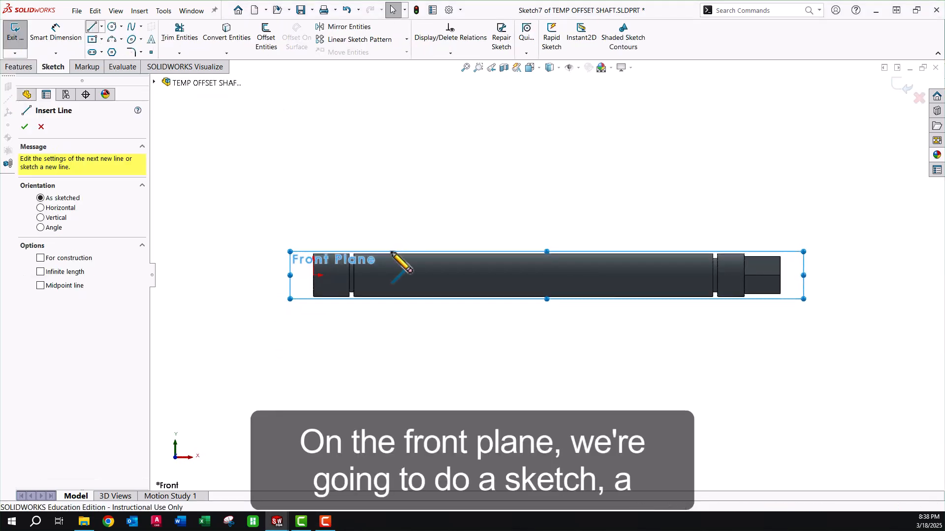
{"action": "left_click", "coordinate": [392, 275]}
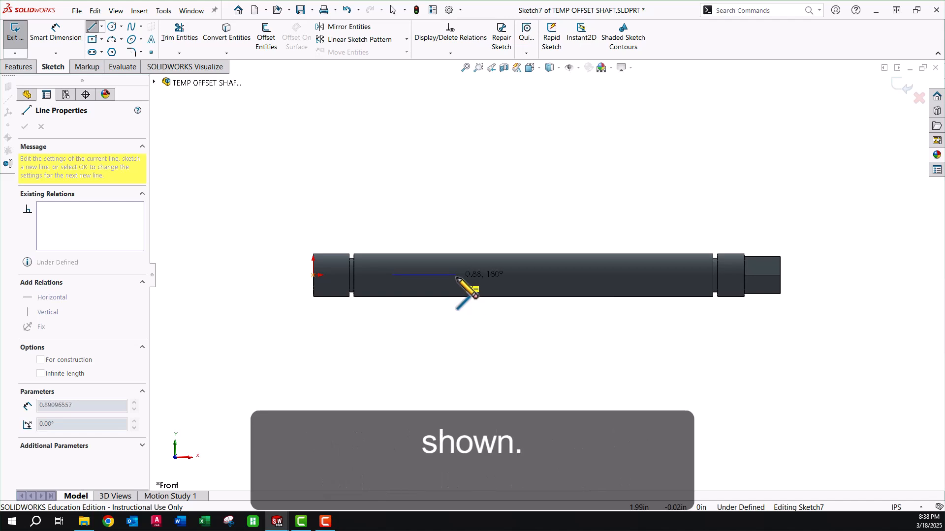
{"action": "left_click", "coordinate": [458, 275]}
- Dimension the length of the horizontal line to 1 in
{"action": "left_click", "coordinate": [45, 35]}
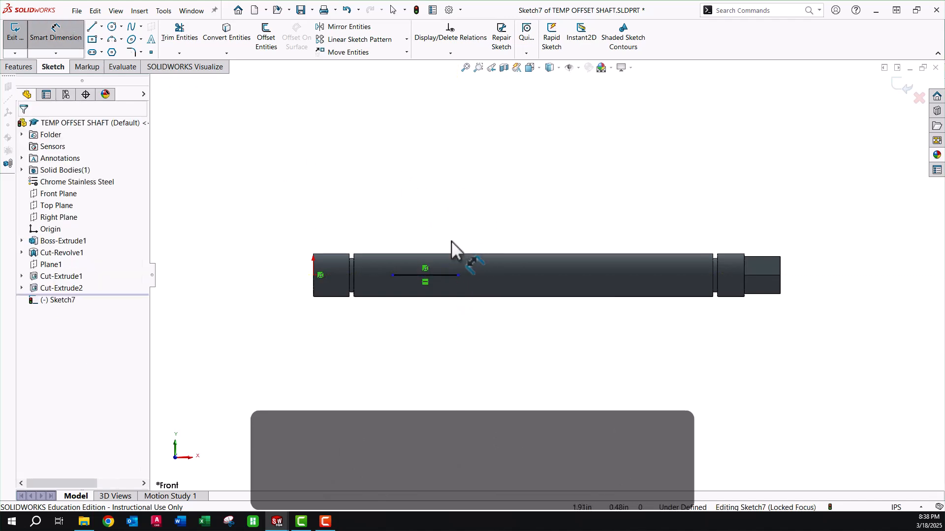
{"action": "left_click", "coordinate": [440, 276]}
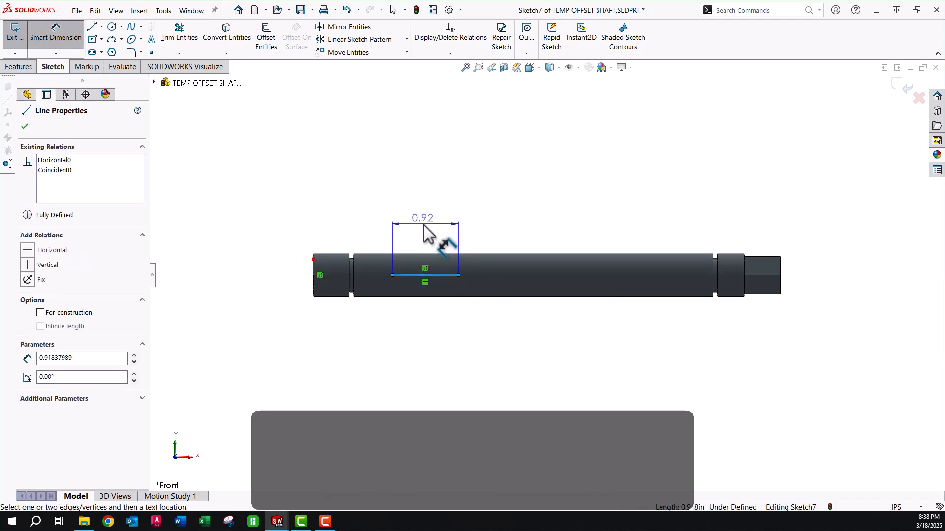
{"action": "left_click", "coordinate": [427, 222]}
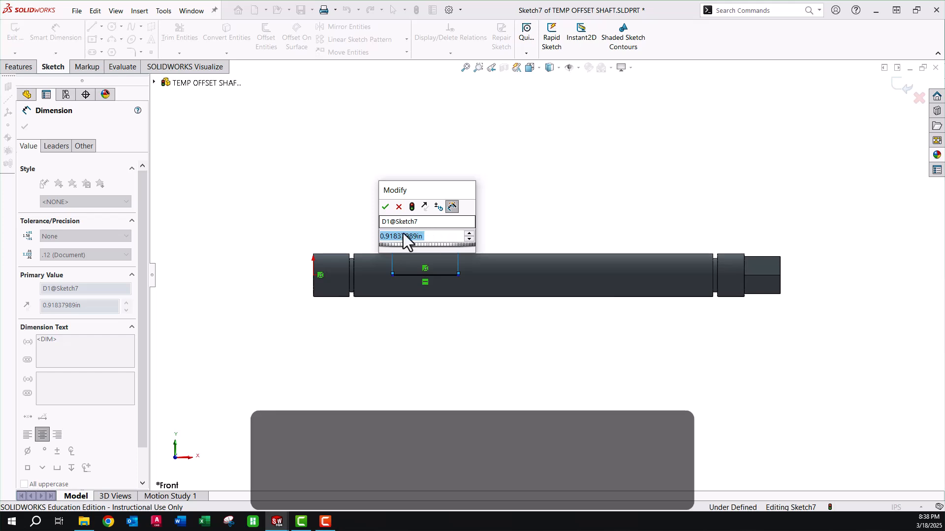
{"action": "type", "text": "1."}
{"action": "key", "text": "Return"}
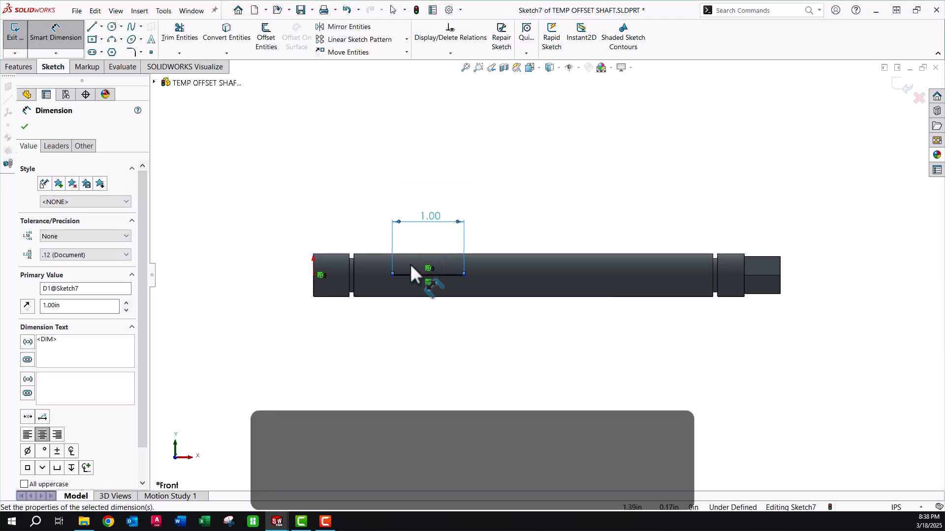
- Dimension the line's left endpoint 2.625 in from the origin and exit the sketch
{"action": "left_click", "coordinate": [392, 275]}
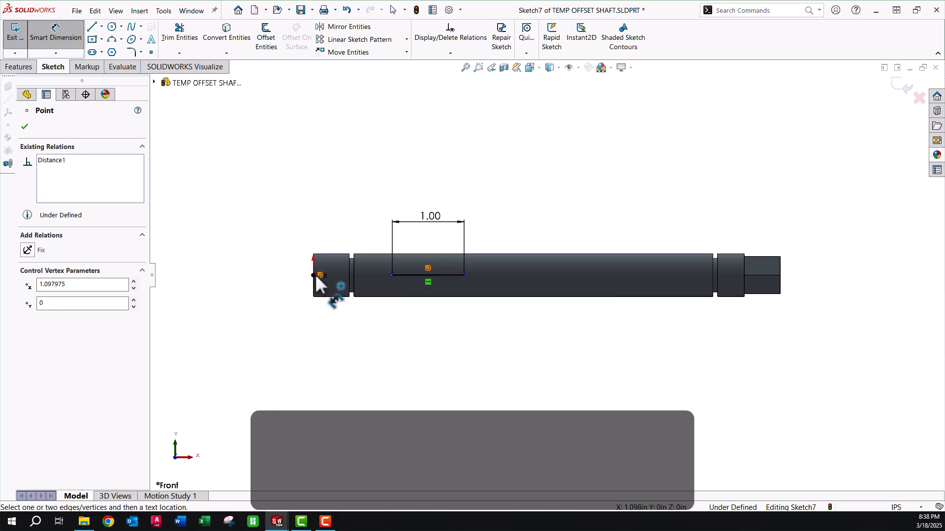
{"action": "left_click", "coordinate": [314, 275]}
{"action": "left_click", "coordinate": [353, 231]}
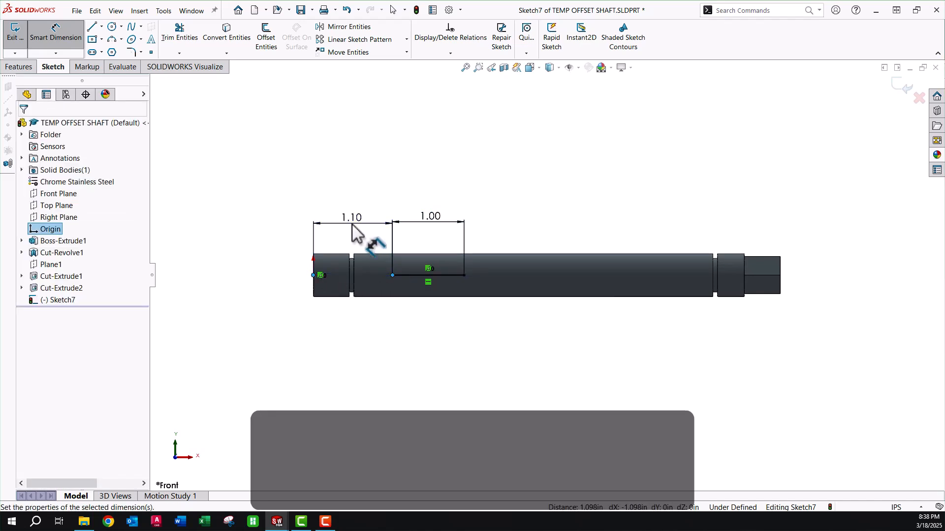
{"action": "type", "text": "2.625"}
{"action": "key", "text": "Return"}
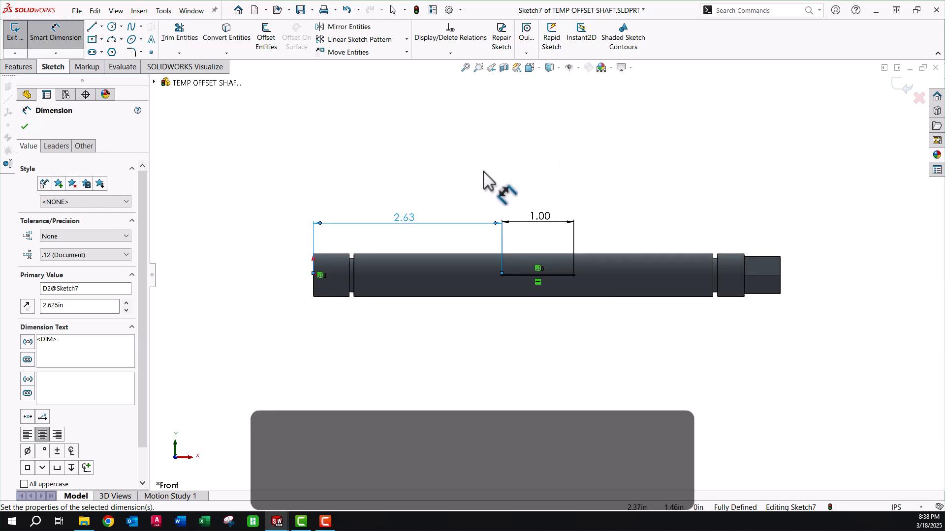
{"action": "key", "text": "Escape"}
{"action": "scroll", "coordinate": [654, 214], "scroll_direction": "up", "scroll_amount": 1}
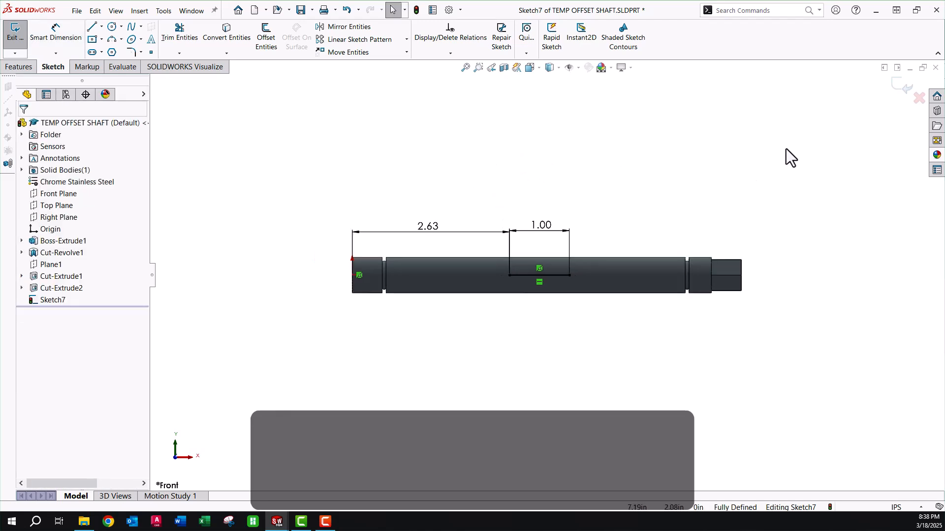
{"action": "left_click", "coordinate": [900, 84]}
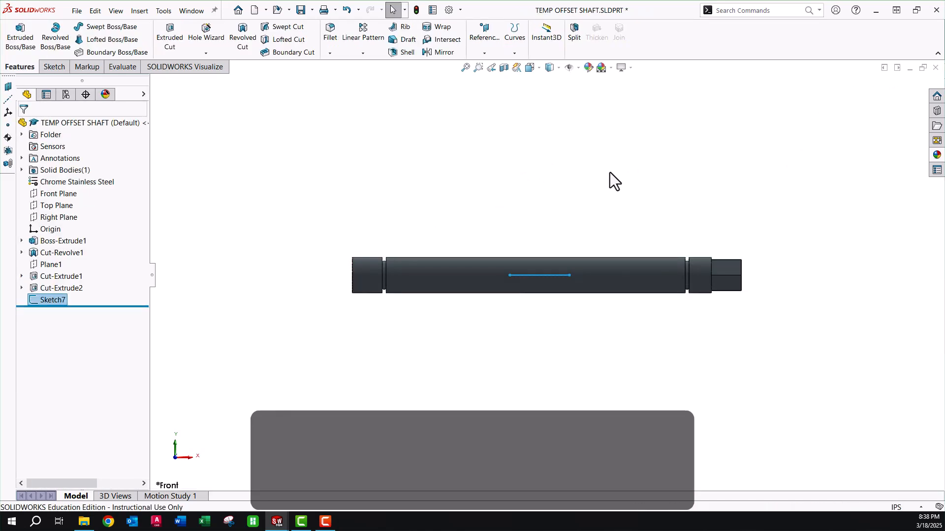
- Create a reference plane parallel to the Right Plane through the left endpoint of the 1 in sketch line
{"action": "middle_click_drag", "start_coordinate": [609, 172], "coordinate": [585, 184]}
{"action": "left_click", "coordinate": [585, 184]}
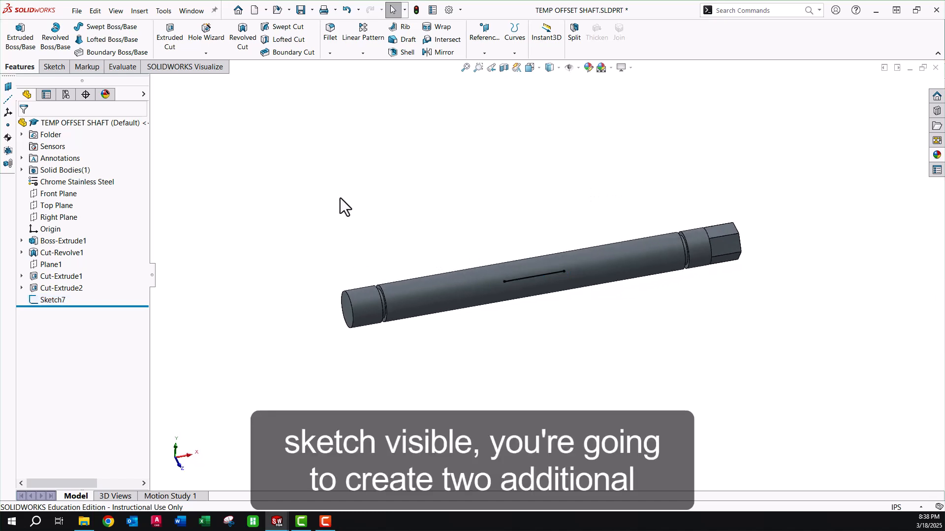
{"action": "left_click", "coordinate": [65, 224]}
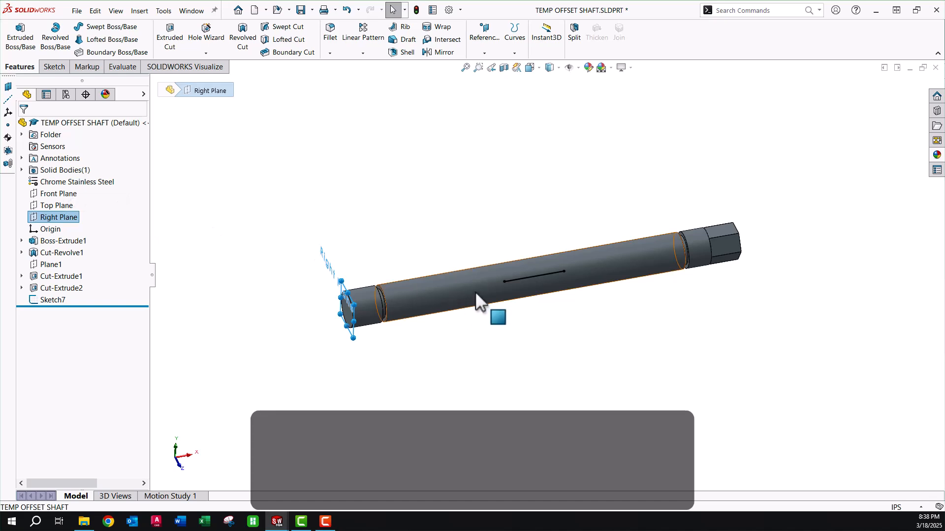
{"action": "left_click", "coordinate": [503, 282], "text": "ctrl"}
{"action": "left_click", "coordinate": [484, 38]}
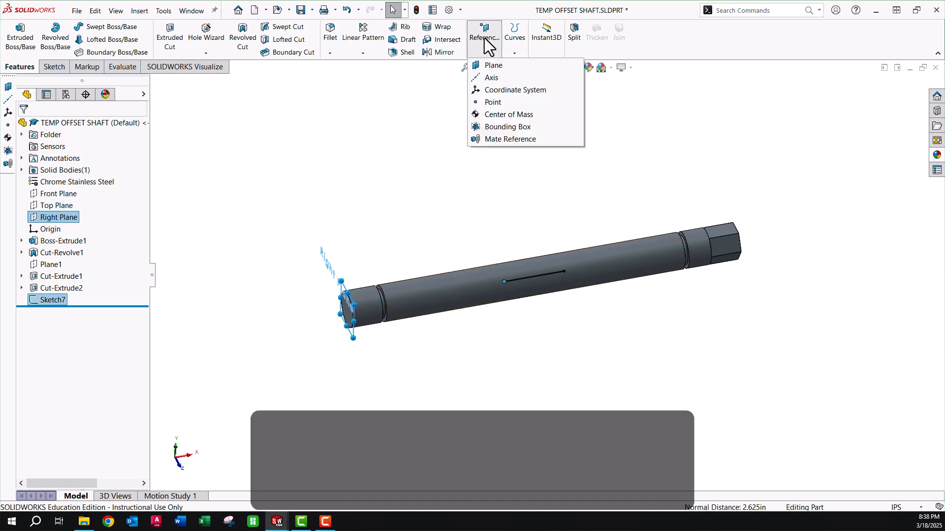
{"action": "left_click", "coordinate": [487, 64]}
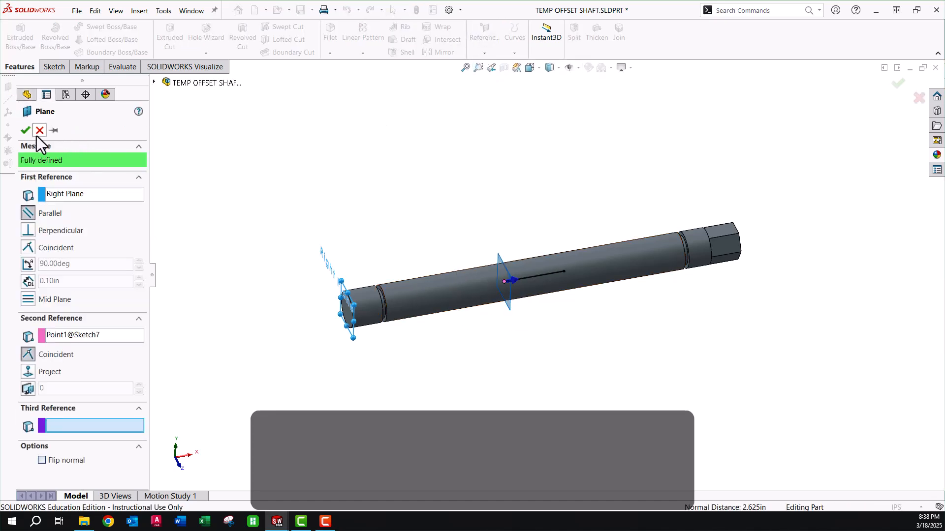
{"action": "left_click", "coordinate": [27, 131]}
- Create a second reference plane parallel to the new plane, through the sketch line's right endpoint
{"action": "left_click", "coordinate": [480, 38]}
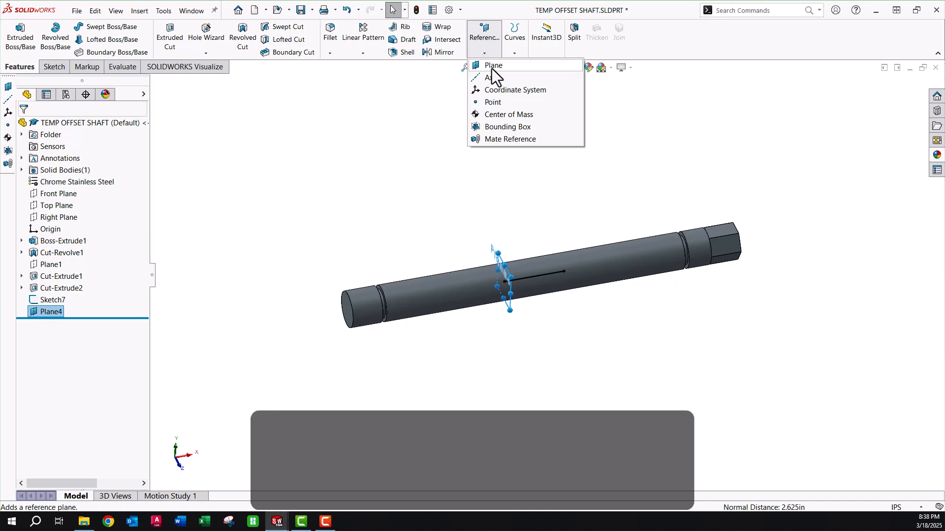
{"action": "left_click", "coordinate": [565, 270]}
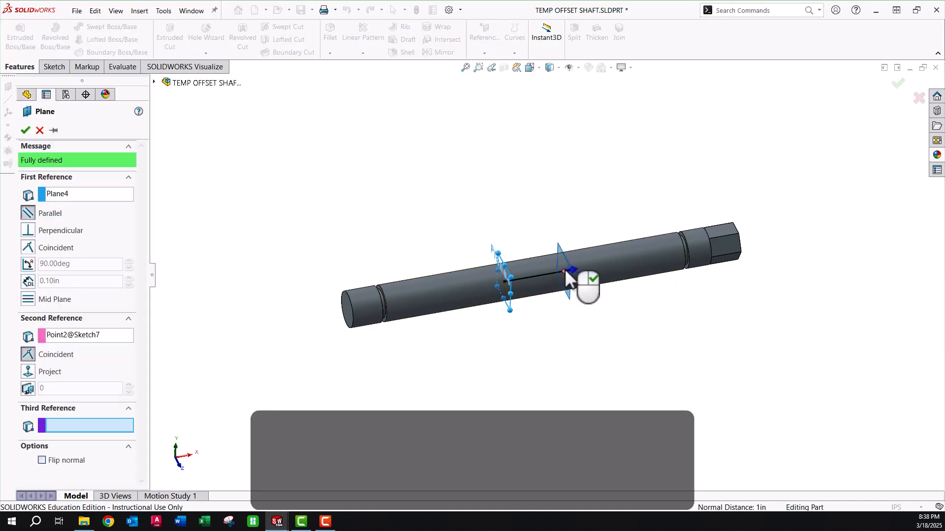
{"action": "right_click", "coordinate": [566, 272]}
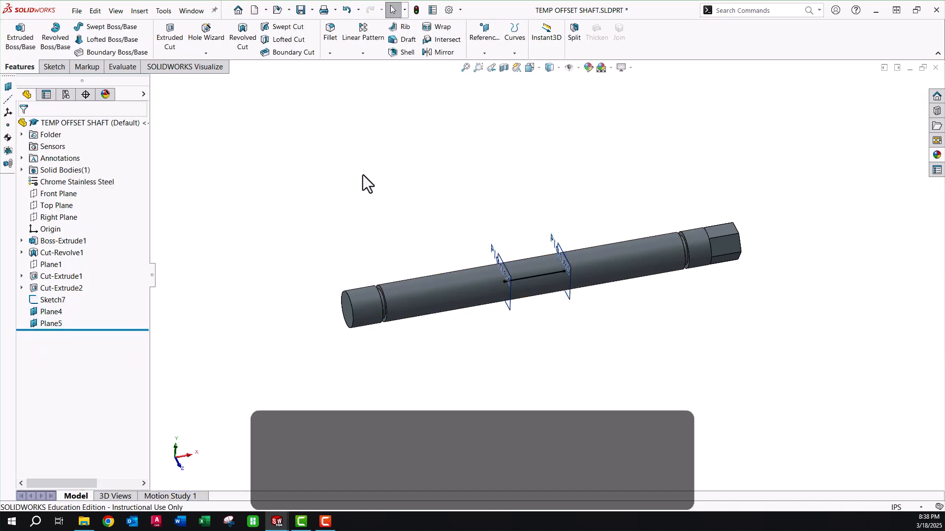
- Start a sketch on the Front Plane and draw a vertical centerline about 0.27 in long upward from the shaft's upper edge at Plane4
{"action": "left_click", "coordinate": [62, 195]}
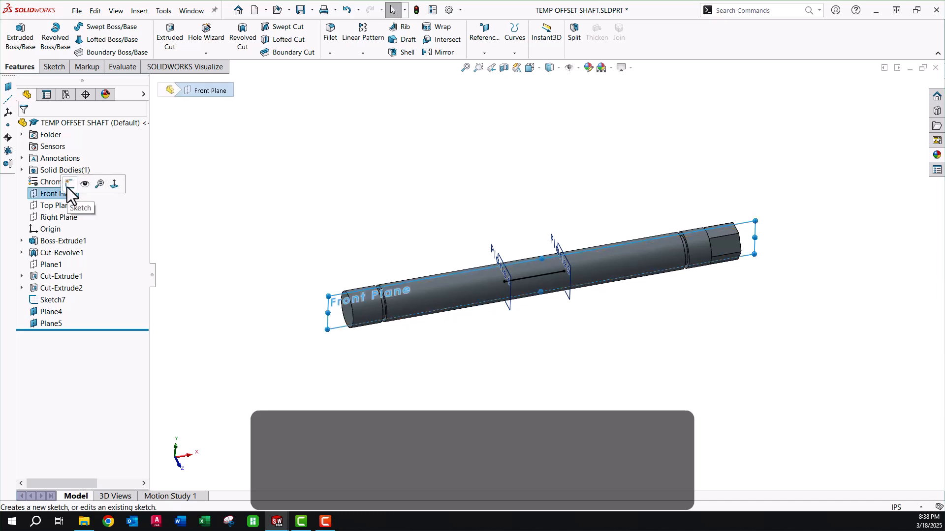
{"action": "left_click", "coordinate": [69, 184]}
{"action": "scroll", "coordinate": [506, 296], "scroll_direction": "down", "scroll_amount": 5}
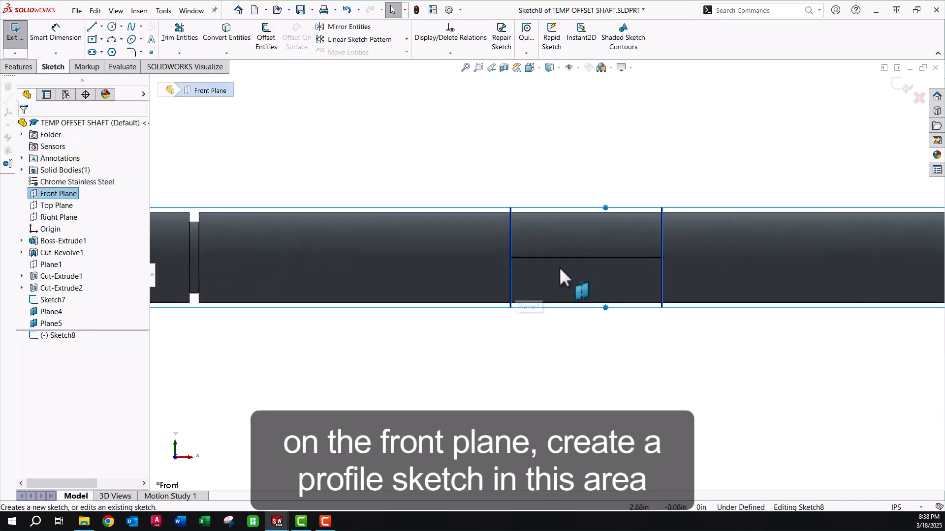
{"action": "scroll", "coordinate": [581, 261], "scroll_direction": "up", "scroll_amount": 3}
{"action": "scroll", "coordinate": [583, 259], "scroll_direction": "down", "scroll_amount": 3}
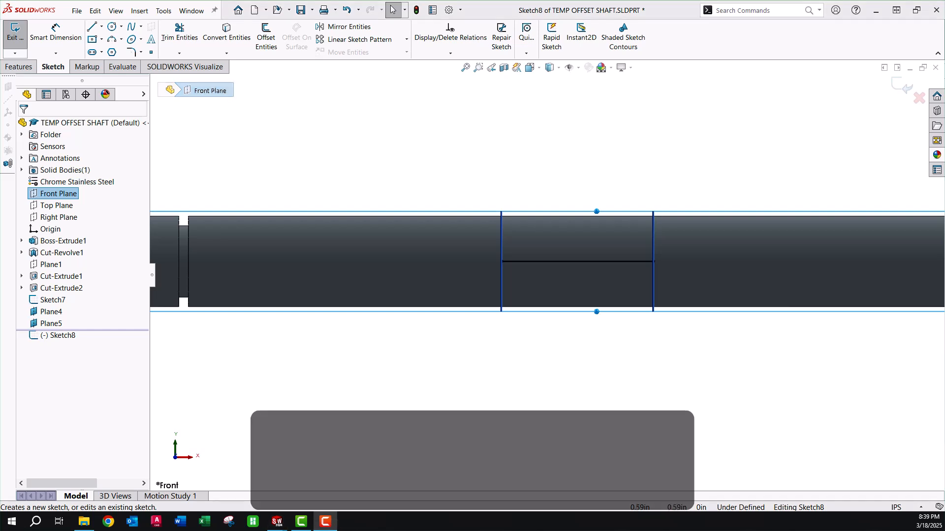
{"action": "left_click", "coordinate": [101, 27]}
{"action": "left_click", "coordinate": [119, 51]}
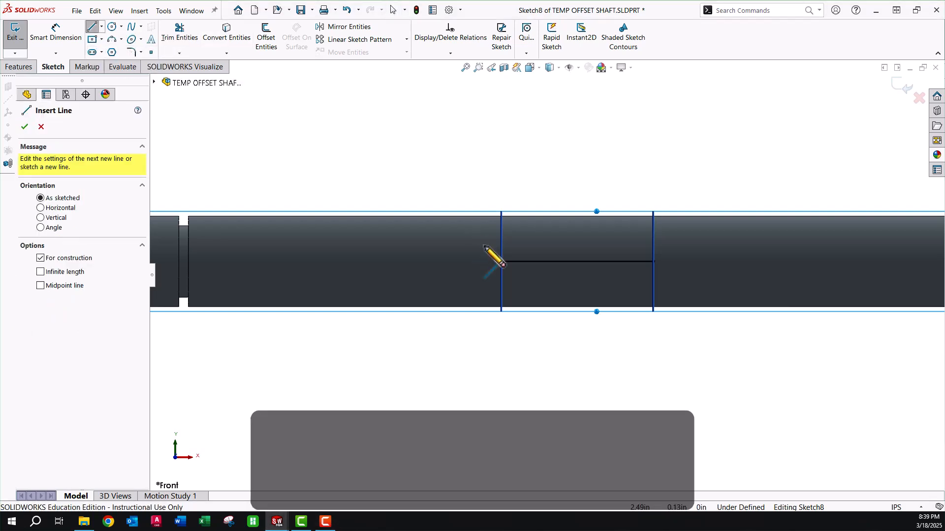
{"action": "left_click", "coordinate": [502, 215]}
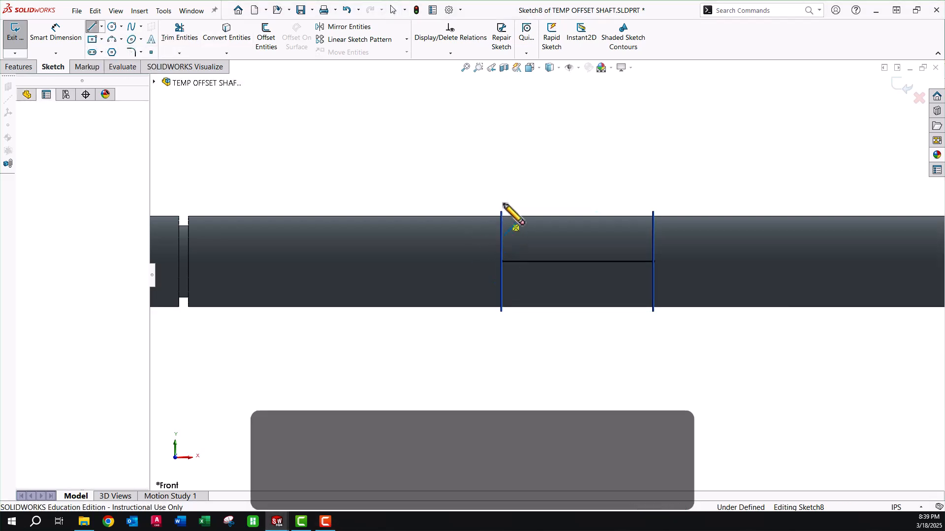
{"action": "left_click", "coordinate": [502, 174]}
{"action": "key", "text": "Escape"}
{"action": "key", "text": "Escape"}
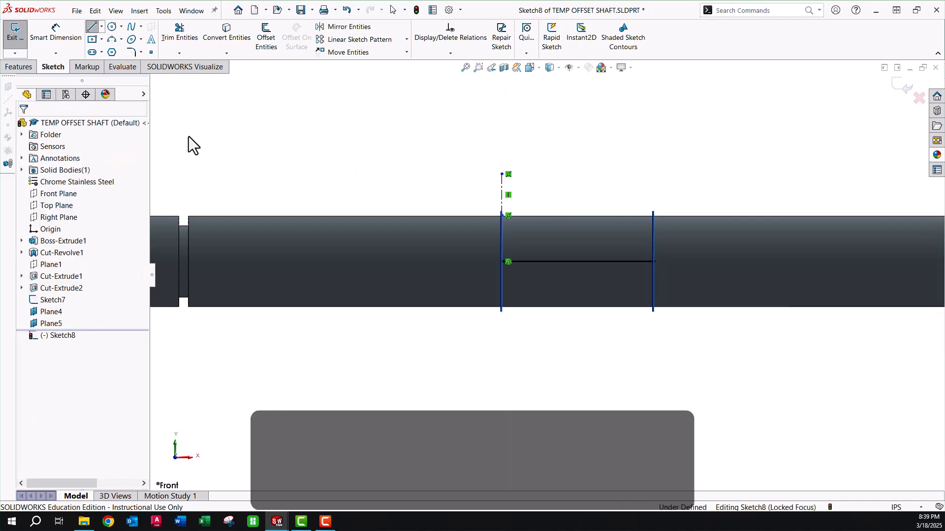
- Turn on Dynamic Mirror about the vertical centerline
{"action": "left_click", "coordinate": [162, 10]}
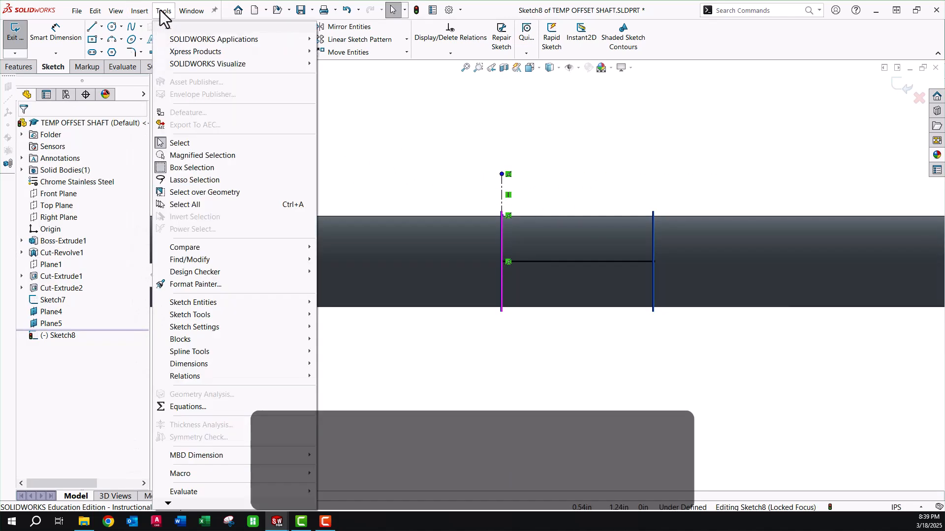
{"action": "mouse_move", "coordinate": [222, 314]}
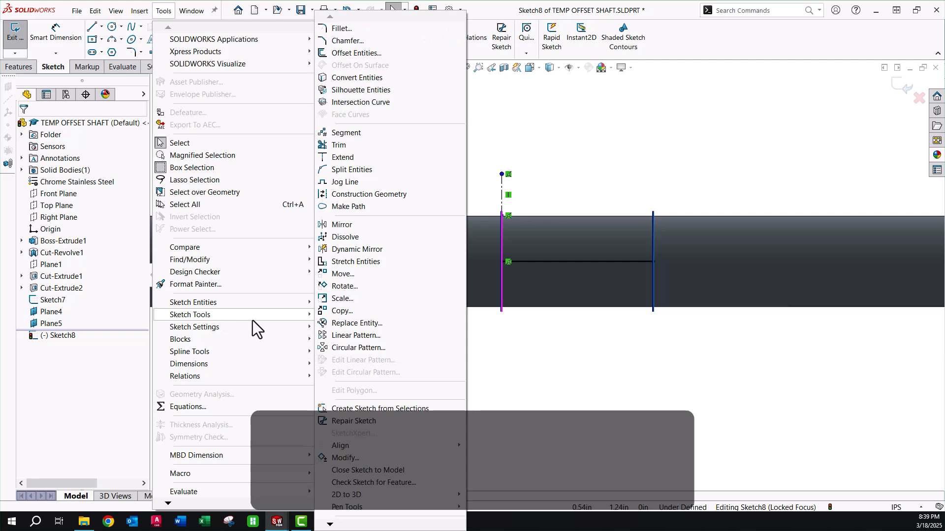
{"action": "left_click", "coordinate": [367, 250]}
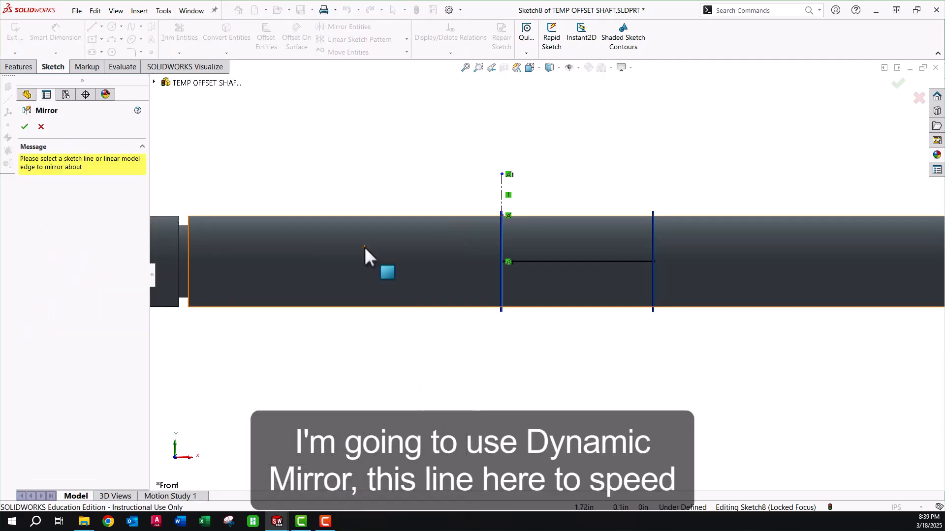
{"action": "left_click", "coordinate": [500, 196]}
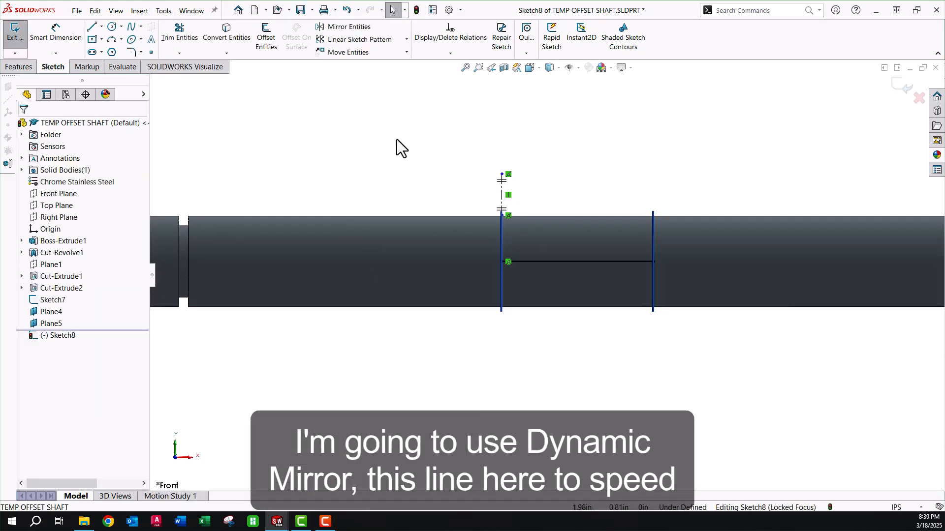
- Add a Vertical relation between the centerline's lower endpoint and the left endpoint of the 1 in line on the shaft's axis
{"action": "scroll", "coordinate": [527, 197], "scroll_direction": "down", "scroll_amount": 3}
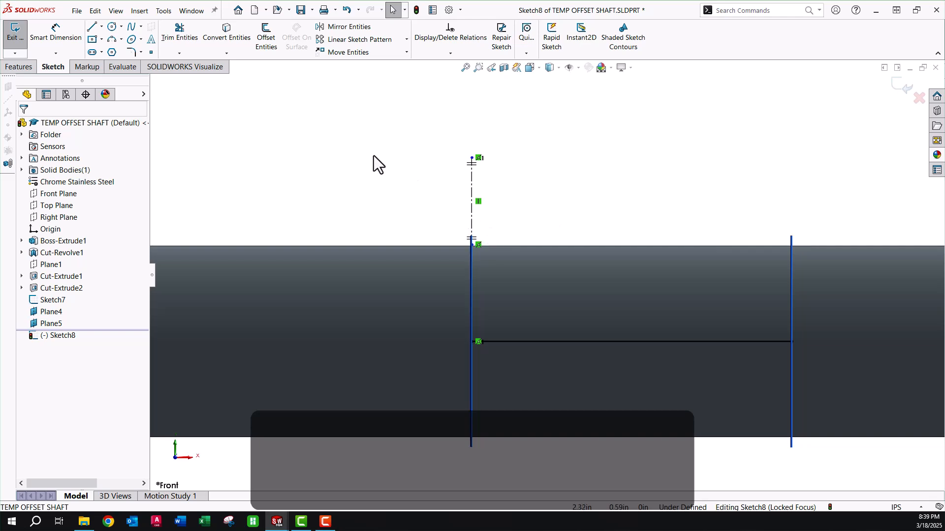
{"action": "left_click", "coordinate": [472, 207]}
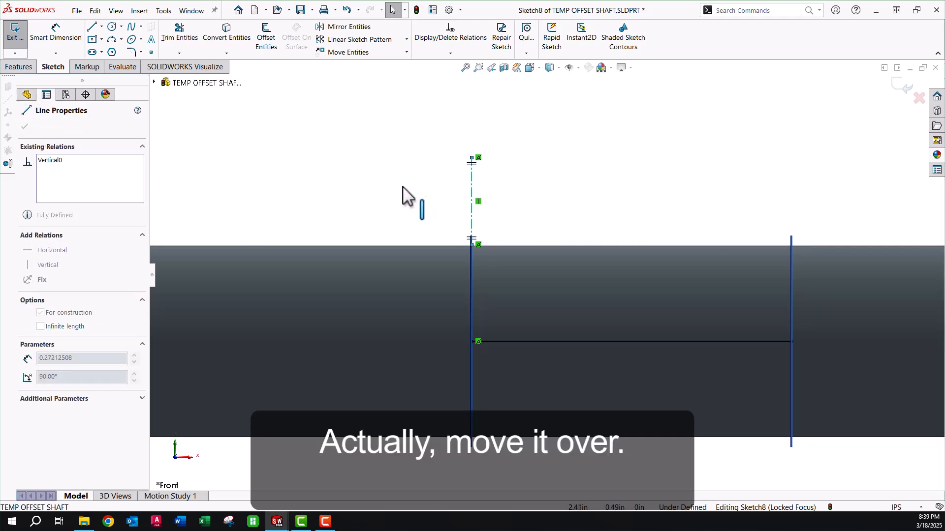
{"action": "left_click", "coordinate": [472, 243]}
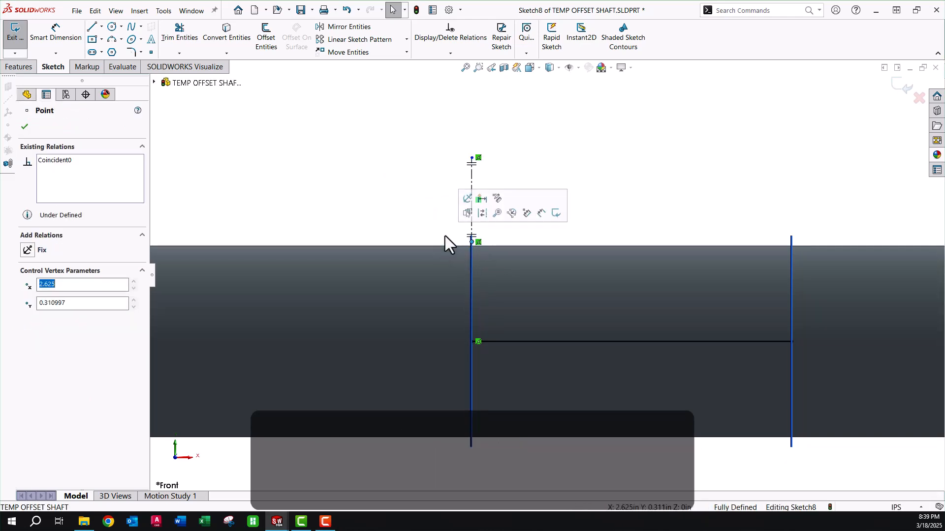
{"action": "scroll", "coordinate": [485, 255], "scroll_direction": "down", "scroll_amount": 2}
{"action": "left_click", "coordinate": [486, 256]}
{"action": "middle_click_drag", "start_coordinate": [486, 257], "coordinate": [485, 232]}
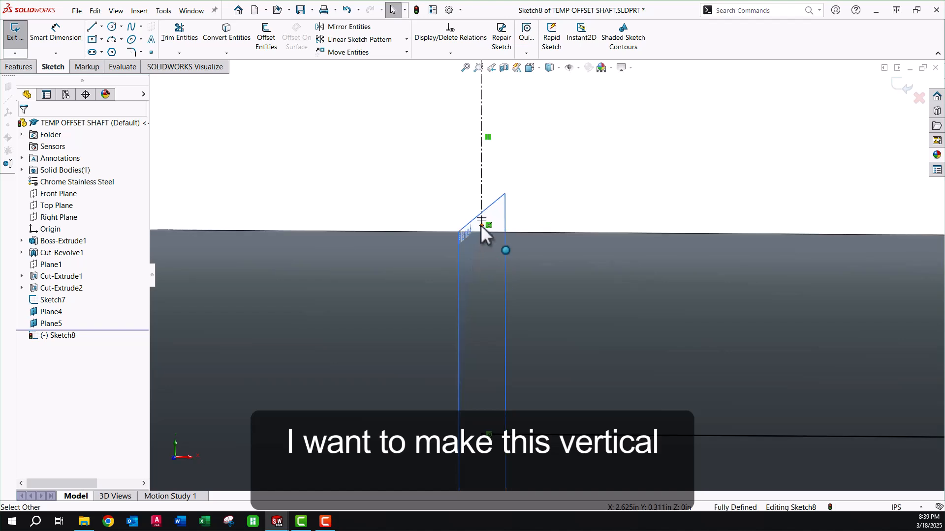
{"action": "left_click", "coordinate": [481, 224]}
{"action": "left_click", "coordinate": [481, 434], "text": "ctrl"}
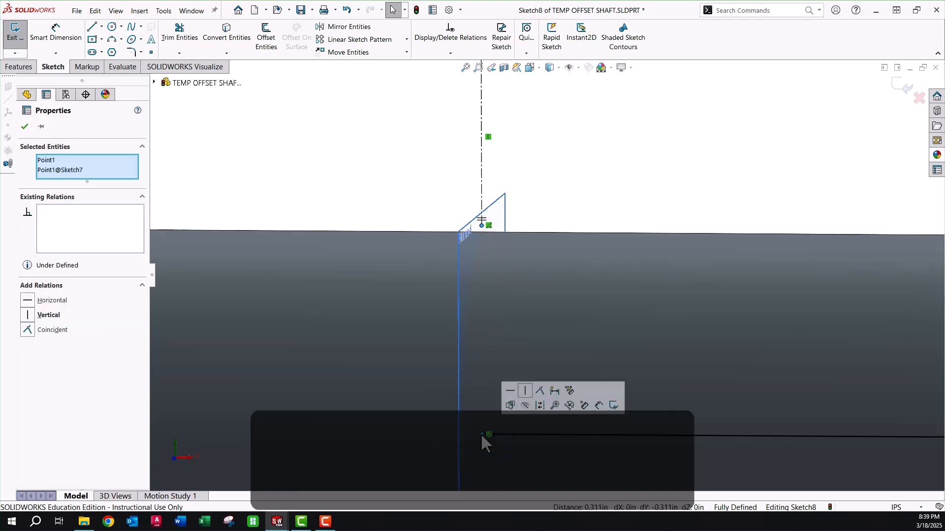
{"action": "left_click", "coordinate": [525, 391]}
{"action": "left_click", "coordinate": [613, 166]}
{"action": "scroll", "coordinate": [547, 238], "scroll_direction": "up", "scroll_amount": 3}
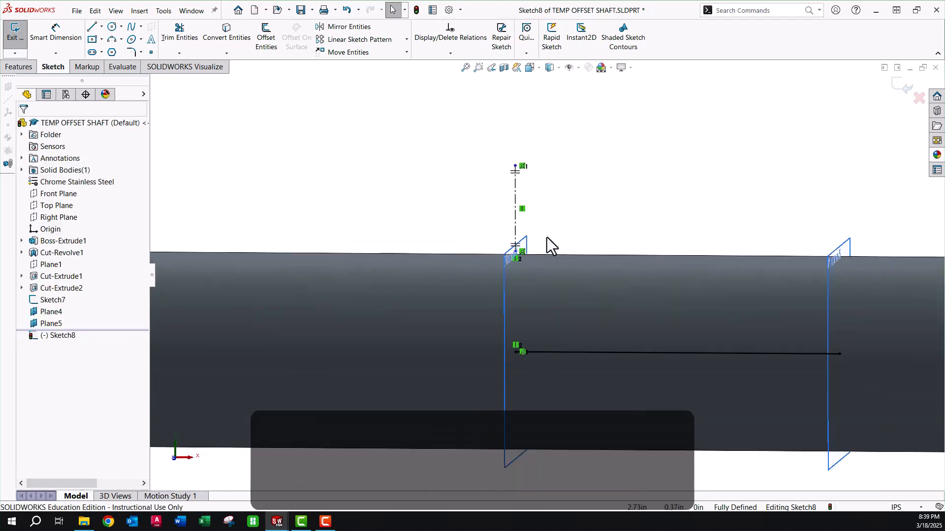
- Sketch a horizontal line about 0.2 in long leftward from the centerline's lower endpoint as half of the mirrored profile's base
{"action": "left_click", "coordinate": [515, 251]}
{"action": "scroll", "coordinate": [583, 188], "scroll_direction": "up", "scroll_amount": 2}
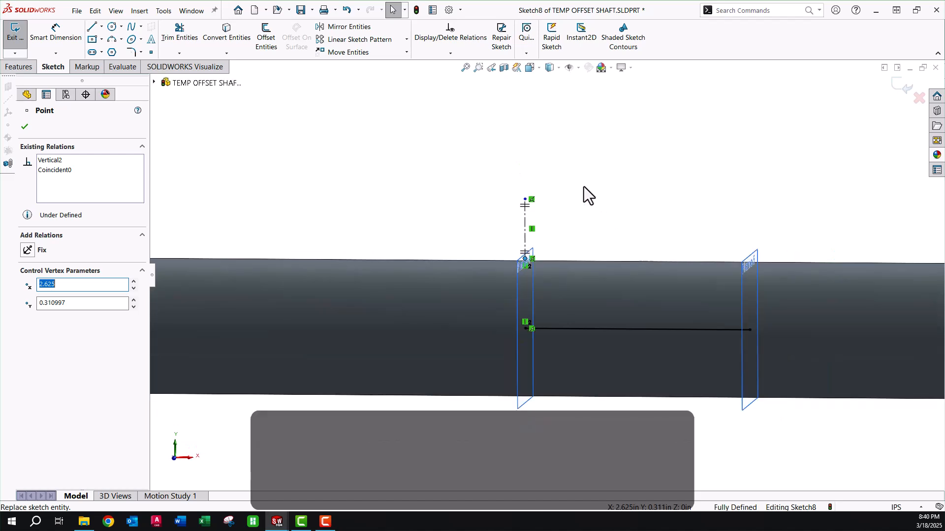
{"action": "left_click", "coordinate": [584, 187]}
{"action": "left_click", "coordinate": [530, 68]}
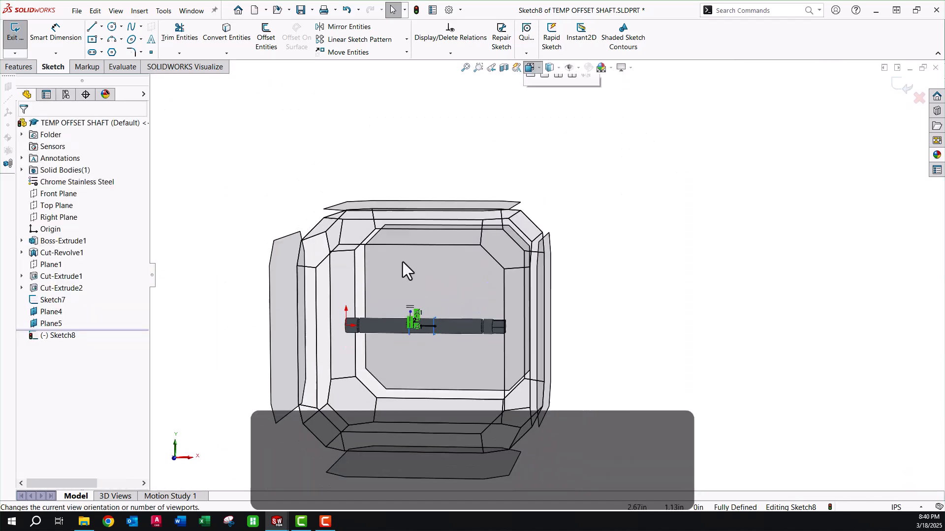
{"action": "left_click", "coordinate": [442, 259]}
{"action": "scroll", "coordinate": [554, 268], "scroll_direction": "down", "scroll_amount": 5}
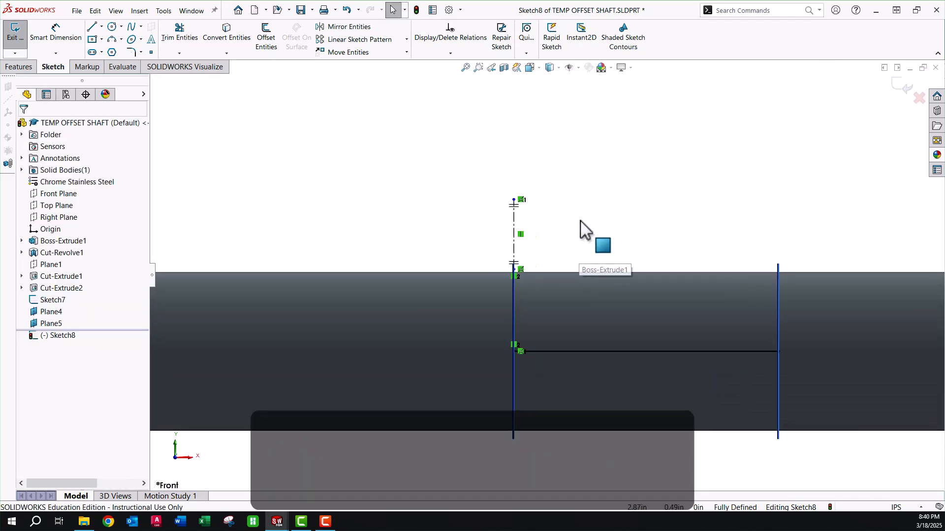
{"action": "left_click", "coordinate": [92, 28]}
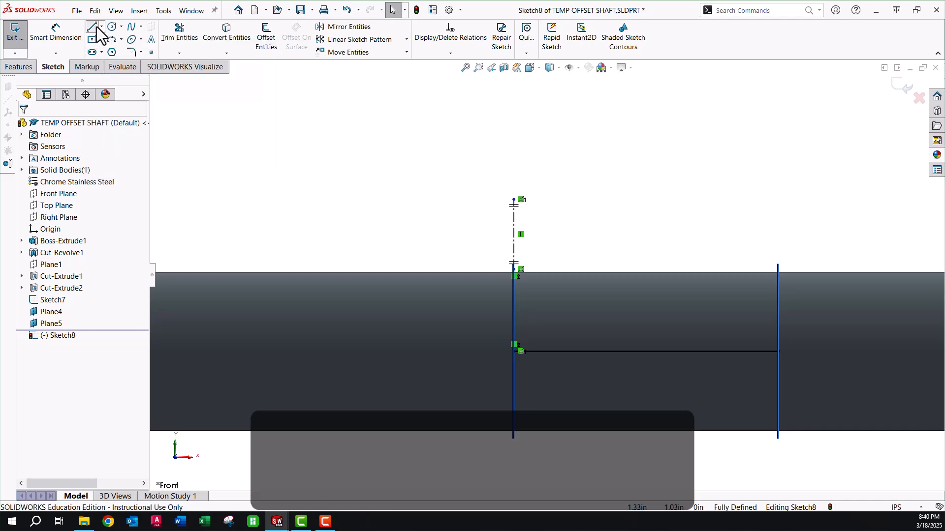
{"action": "left_click", "coordinate": [513, 269]}
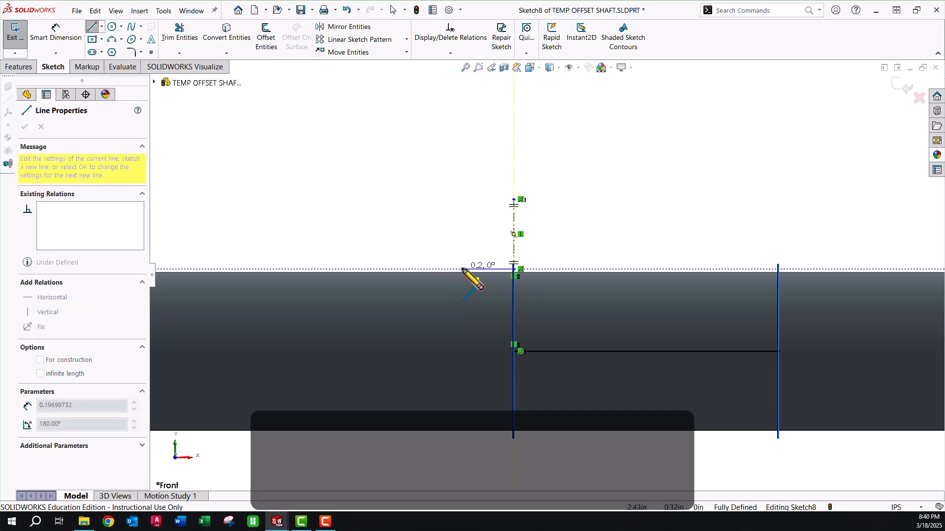
{"action": "left_click", "coordinate": [463, 270]}
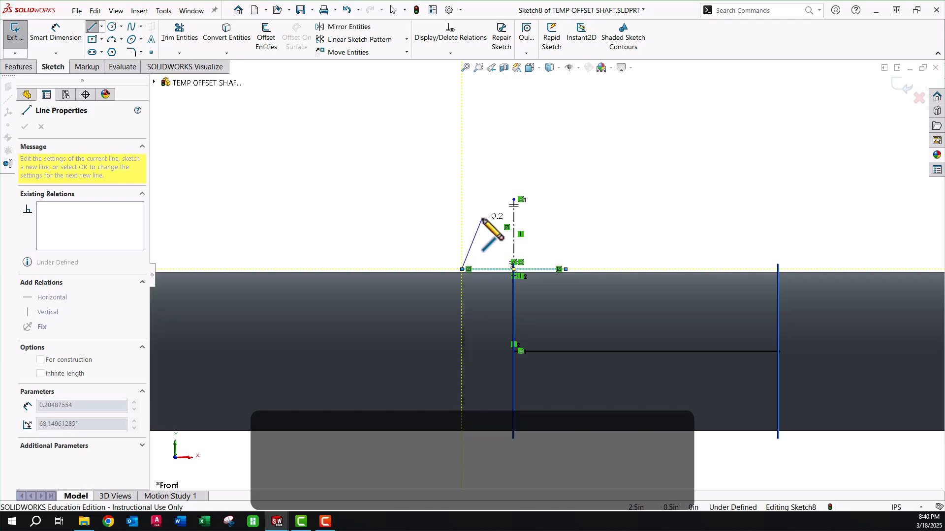
- Continue the profile with a slanted side about 0.2 in long, a tangent arc, and a line about 0.08 in long to the centerline's upper endpoint
{"action": "left_click", "coordinate": [483, 217]}
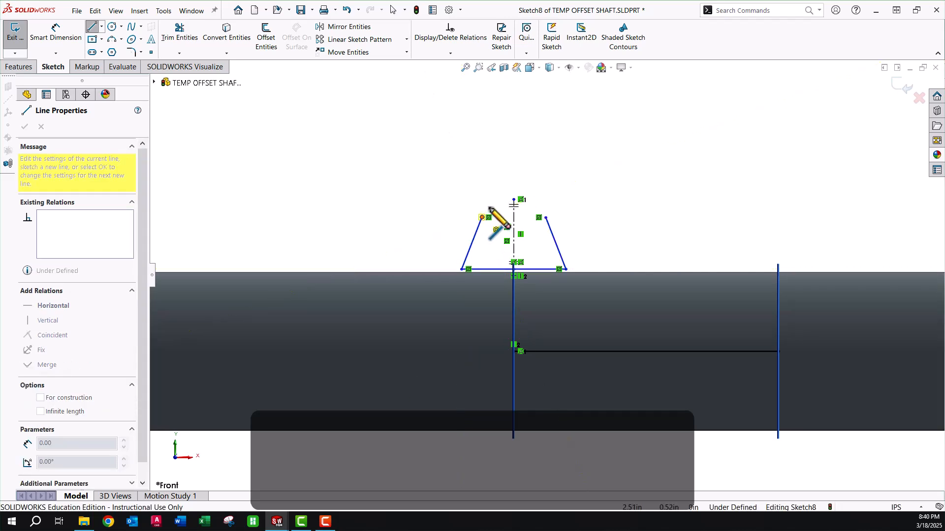
{"action": "left_click", "coordinate": [494, 203]}
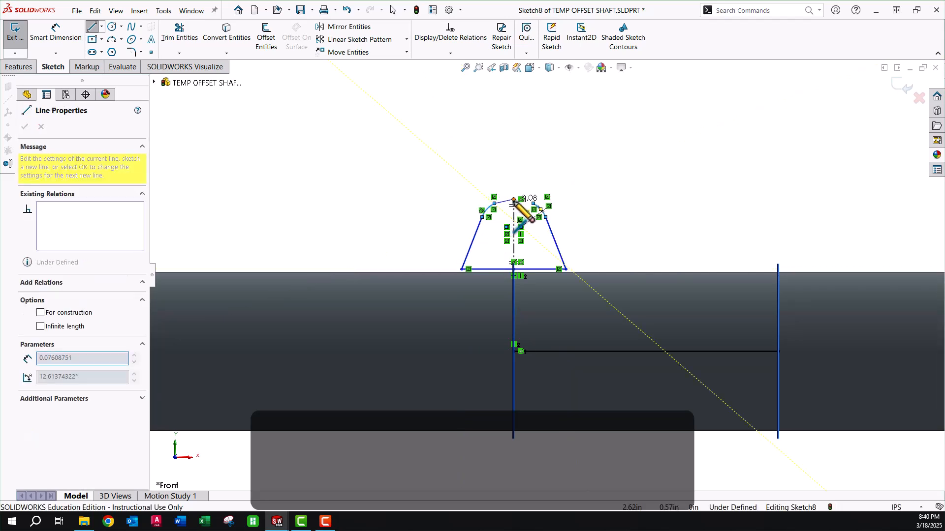
{"action": "left_click", "coordinate": [513, 199]}
{"action": "scroll", "coordinate": [507, 226], "scroll_direction": "down", "scroll_amount": 2}
{"action": "key", "text": "Escape"}
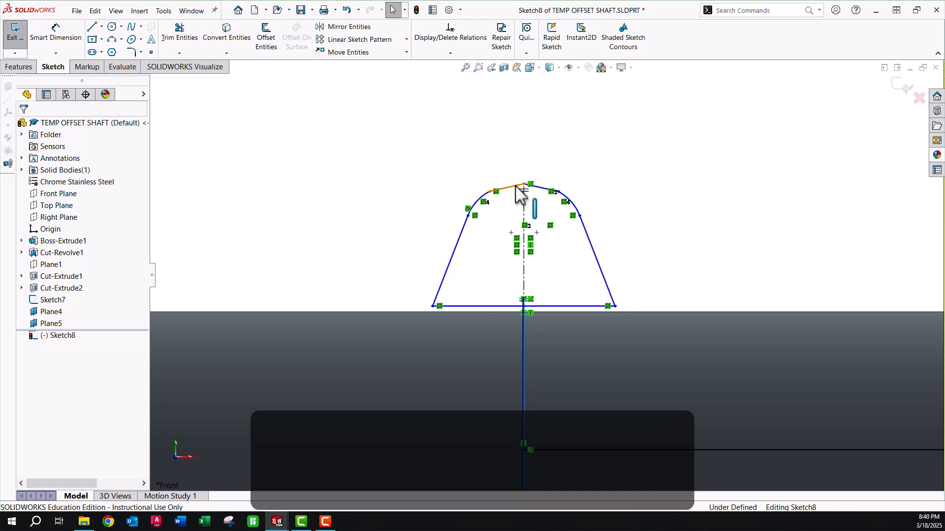
- Add a Horizontal relation to the profile's short upper line beside the centerline
{"action": "left_click", "coordinate": [514, 193]}
{"action": "left_click", "coordinate": [544, 141]}
{"action": "left_click", "coordinate": [697, 226]}
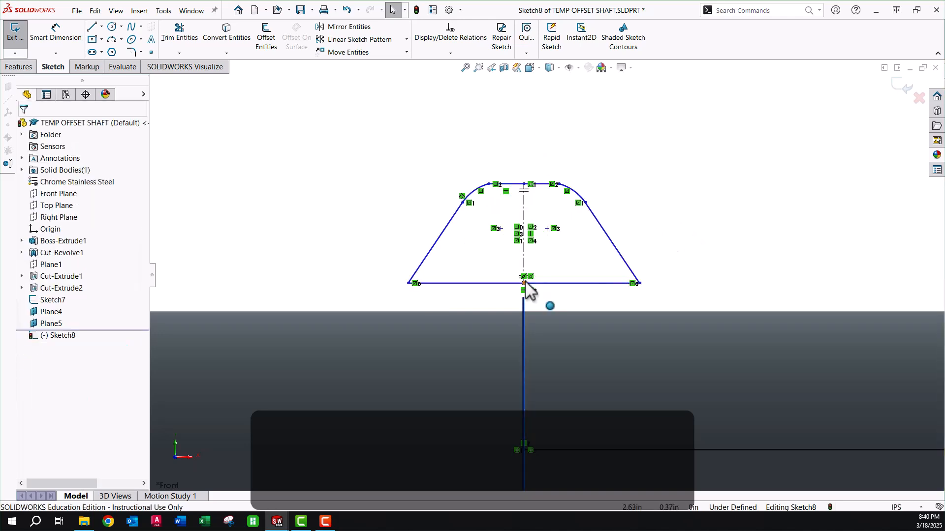
- Make the profile's base line collinear with the shaft's upper edge and exit the sketch
{"action": "left_click", "coordinate": [524, 283]}
{"action": "left_click", "coordinate": [546, 309]}
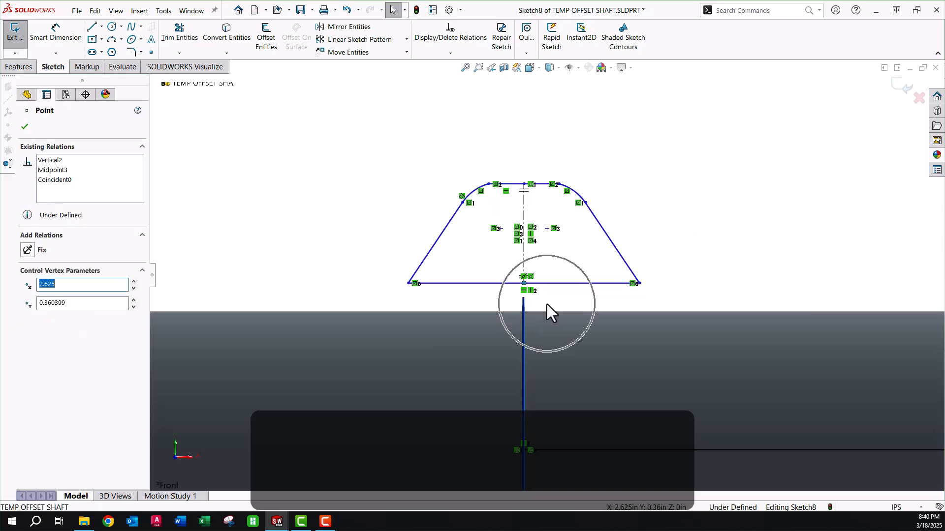
{"action": "left_click", "coordinate": [572, 284]}
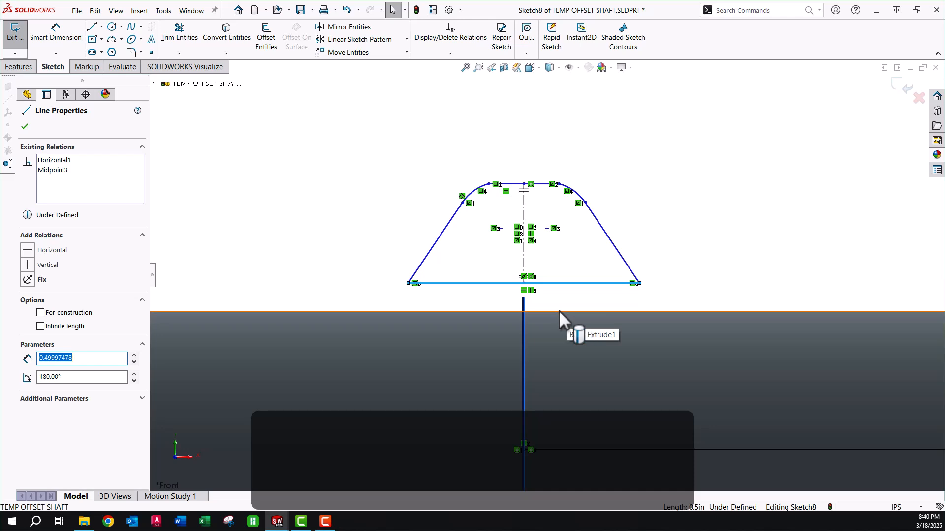
{"action": "left_click", "coordinate": [559, 311], "text": "ctrl"}
{"action": "left_click", "coordinate": [587, 267]}
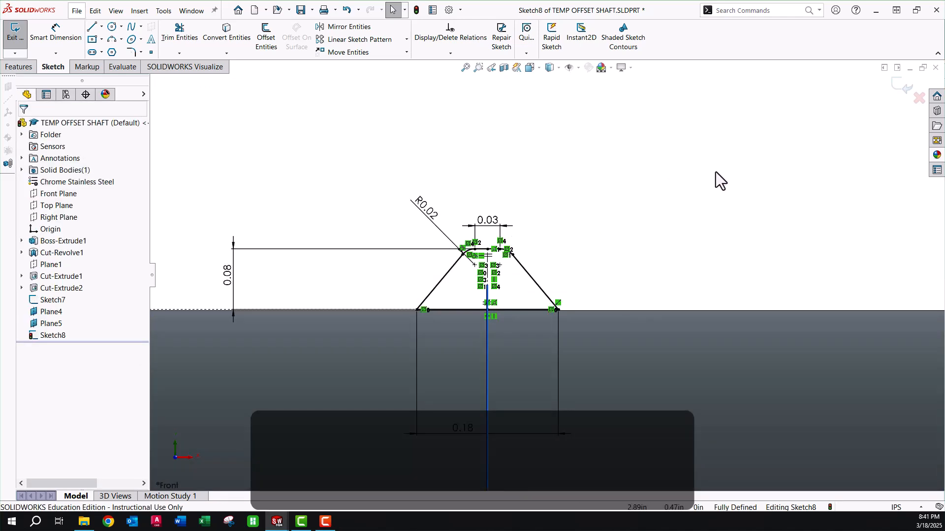
{"action": "left_click", "coordinate": [899, 86]}
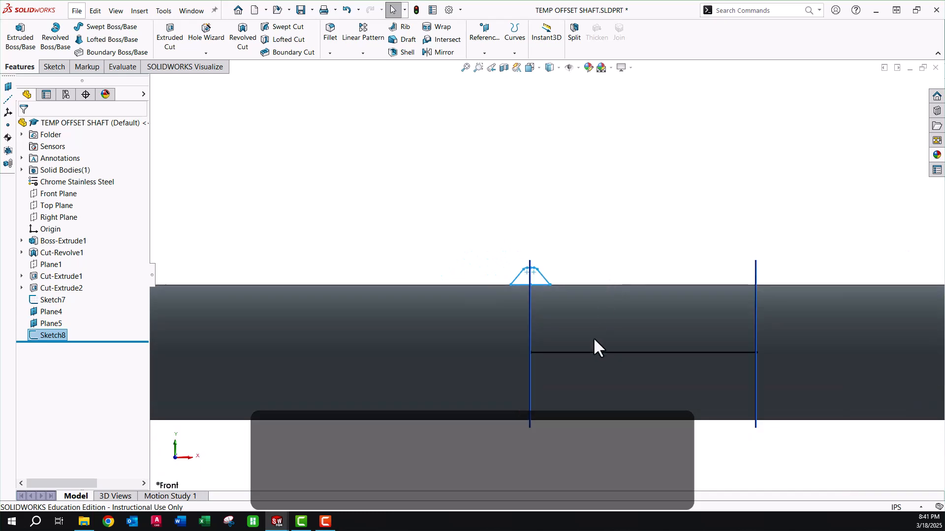
- Start a sketch on Plane4, convert the circular edge at the shaft's round end into it, and exit the sketch
{"action": "left_click", "coordinate": [621, 214]}
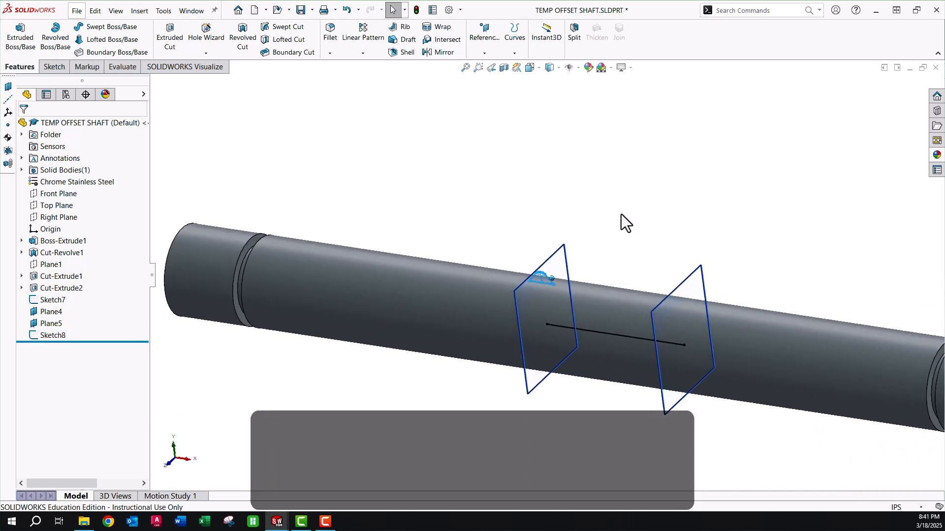
{"action": "left_click", "coordinate": [561, 270]}
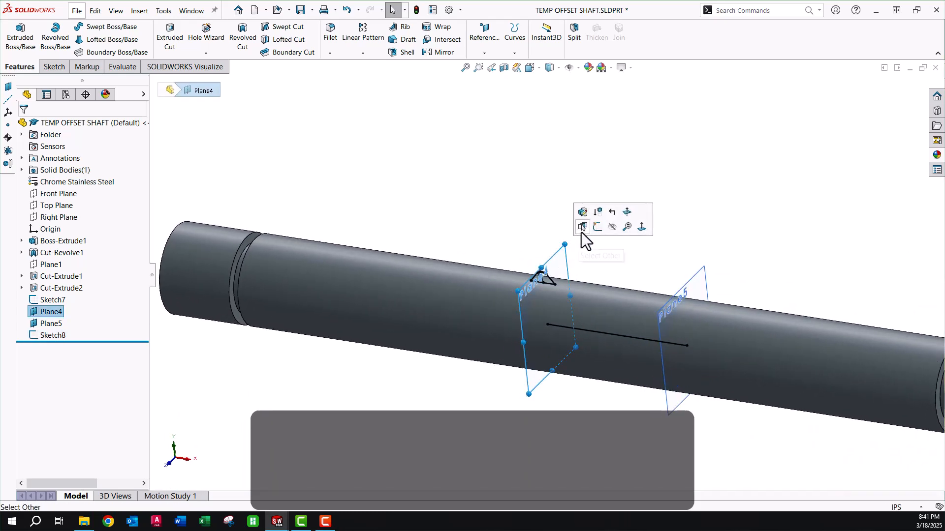
{"action": "left_click", "coordinate": [597, 227]}
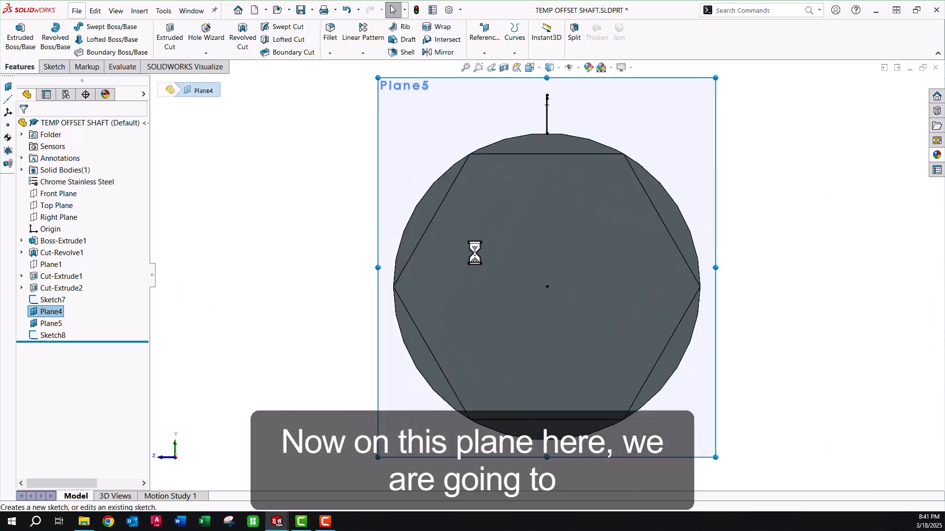
{"action": "left_click", "coordinate": [293, 228]}
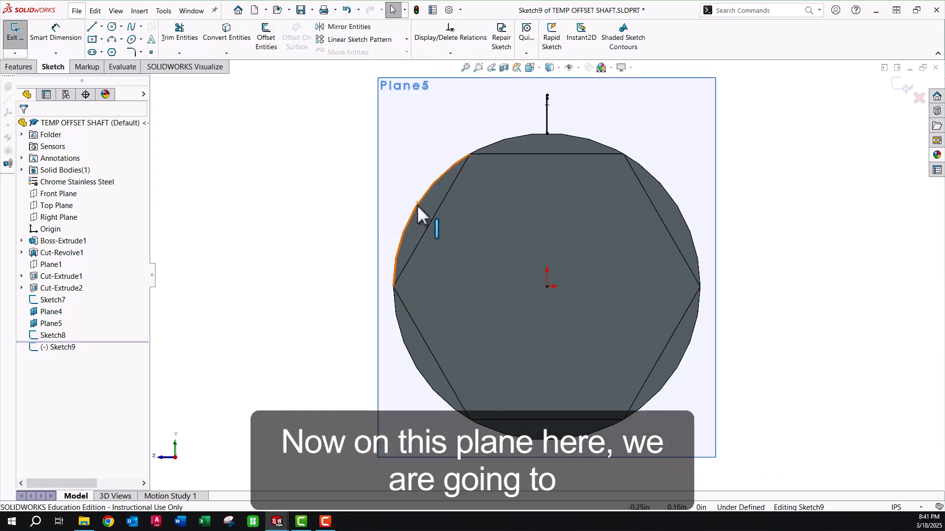
{"action": "middle_click_drag", "start_coordinate": [400, 213], "coordinate": [395, 214]}
{"action": "scroll", "coordinate": [395, 215], "scroll_direction": "up", "scroll_amount": 5}
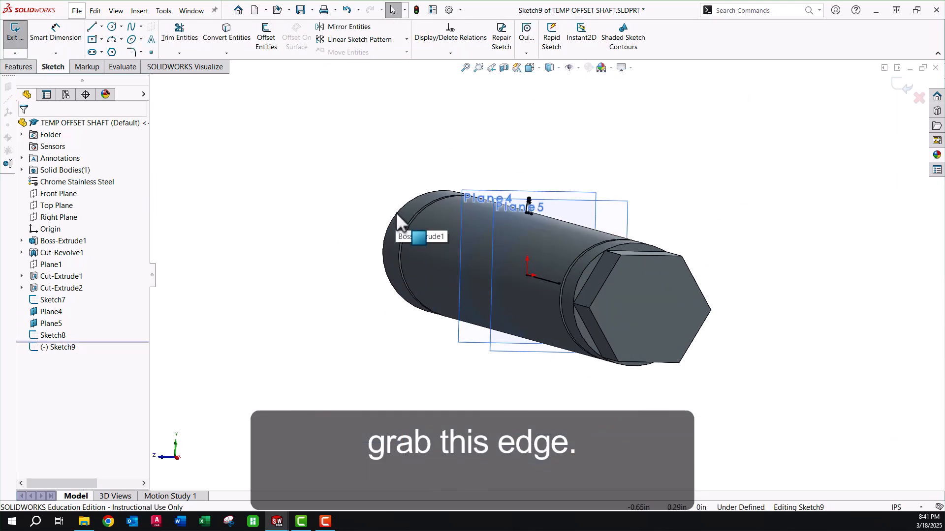
{"action": "left_click", "coordinate": [400, 210]}
{"action": "left_click", "coordinate": [229, 36]}
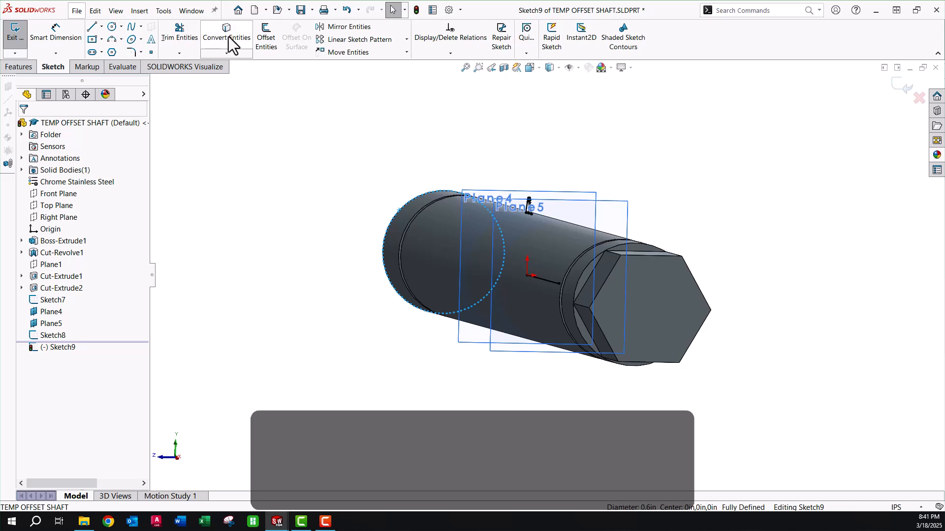
{"action": "left_click", "coordinate": [898, 88]}
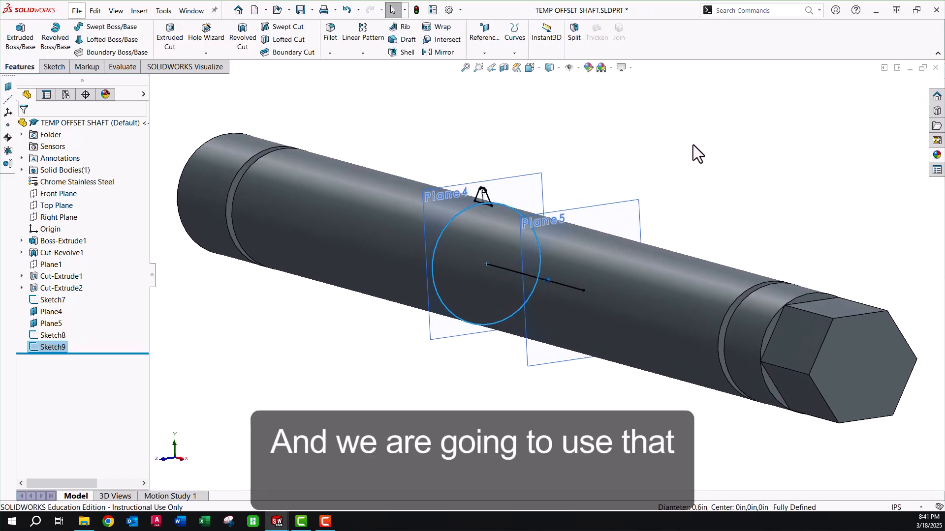
- Start a helix from the converted circle on Plane4, defined by Height and Pitch
{"action": "left_click", "coordinate": [552, 215]}
{"action": "left_click", "coordinate": [514, 53]}
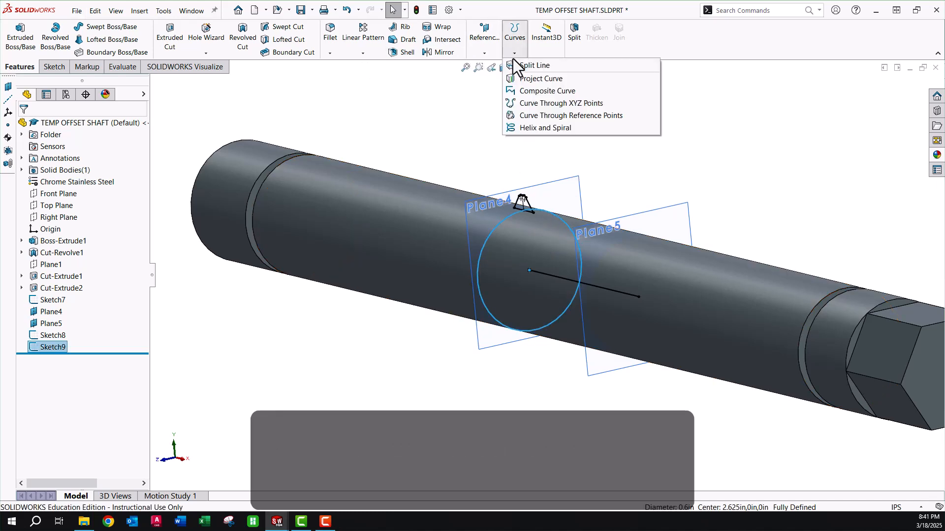
{"action": "left_click", "coordinate": [521, 127]}
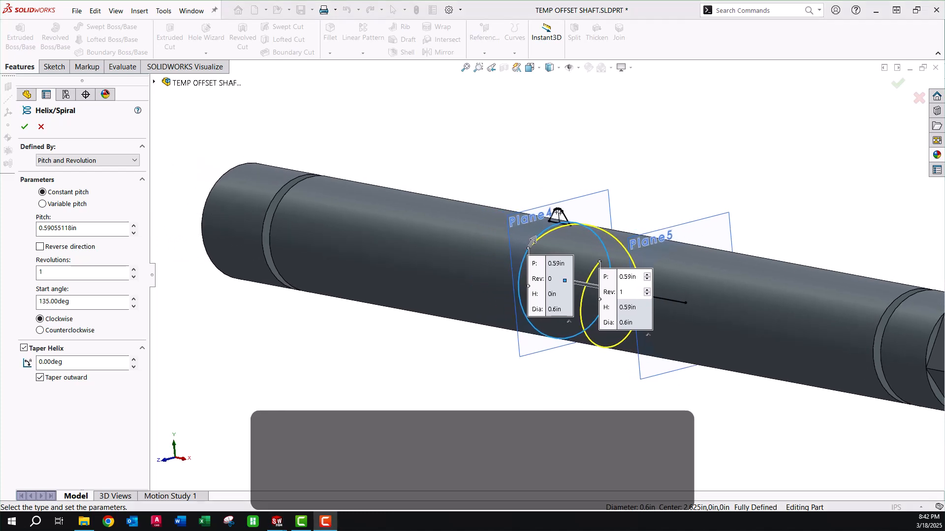
{"action": "left_click", "coordinate": [84, 160]}
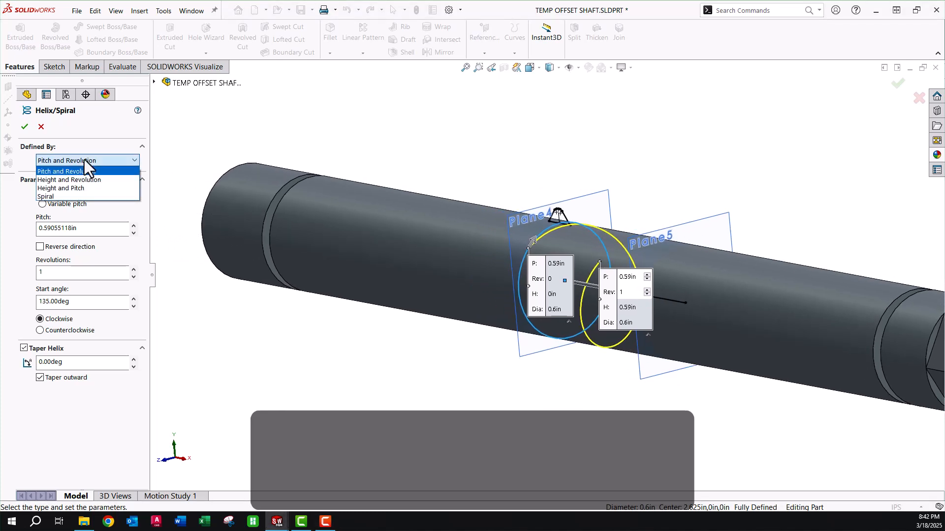
{"action": "left_click", "coordinate": [78, 187]}
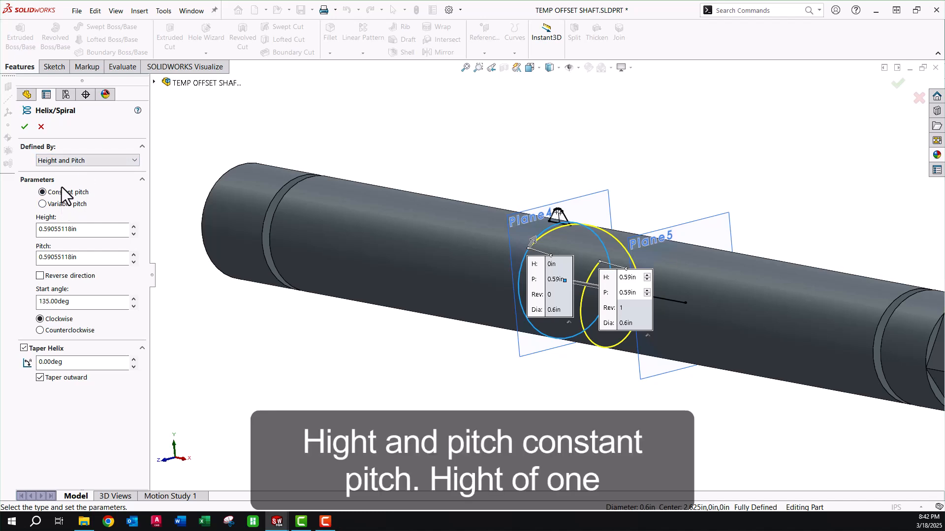
- Set the helix height to 1.0 in and its constant pitch to 0.25 in
{"action": "left_click", "coordinate": [88, 228]}
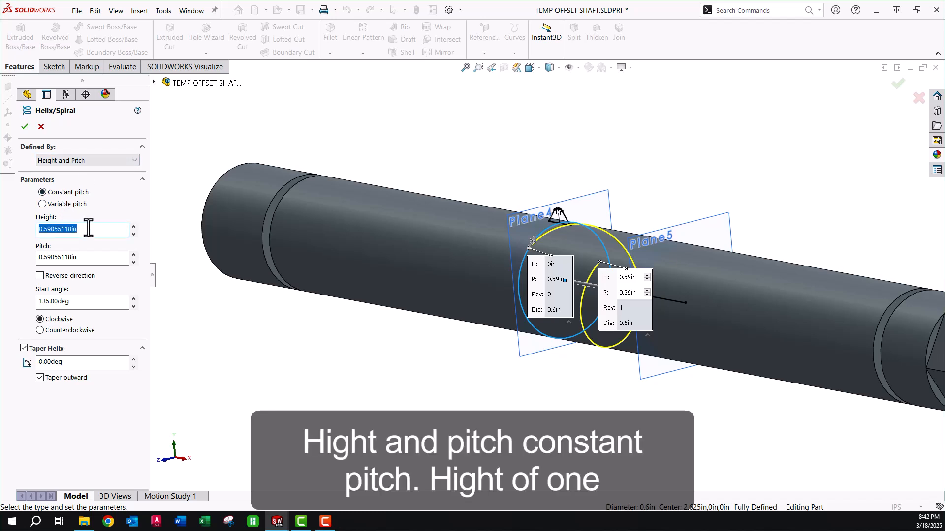
{"action": "type", "text": "1.0"}
{"action": "key", "text": "Return"}
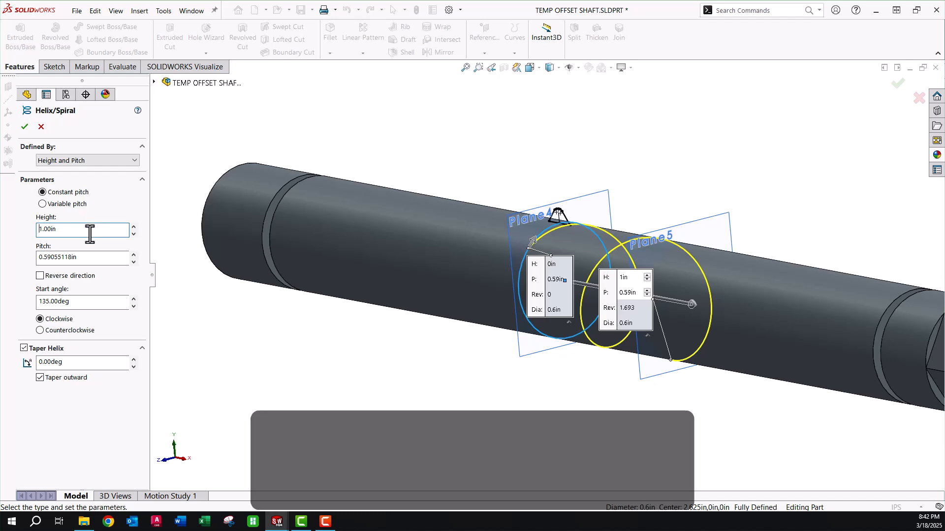
{"action": "left_click", "coordinate": [84, 257]}
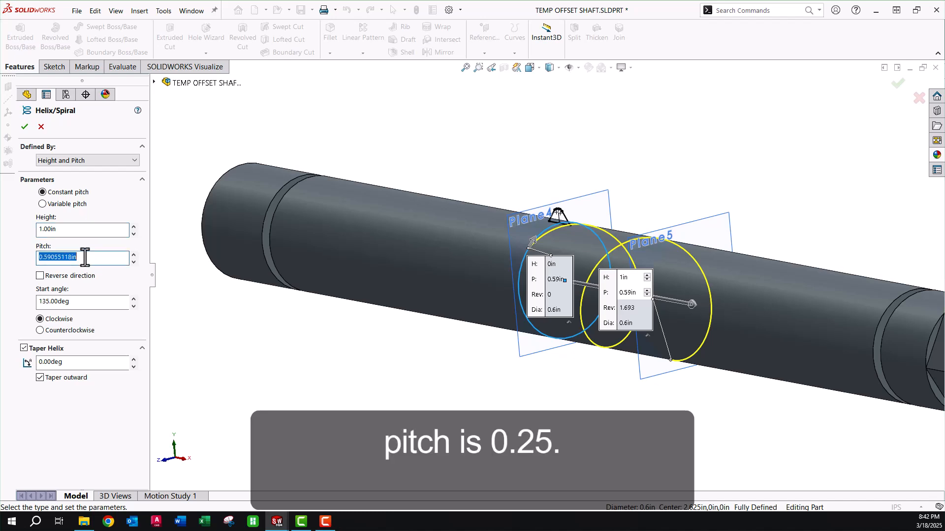
{"action": "type", "text": ".25"}
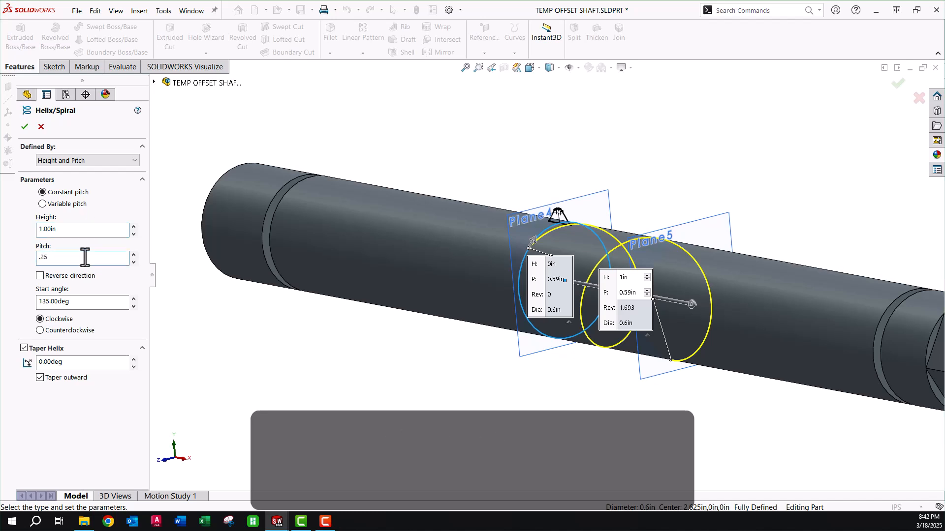
{"action": "key", "text": "Return"}
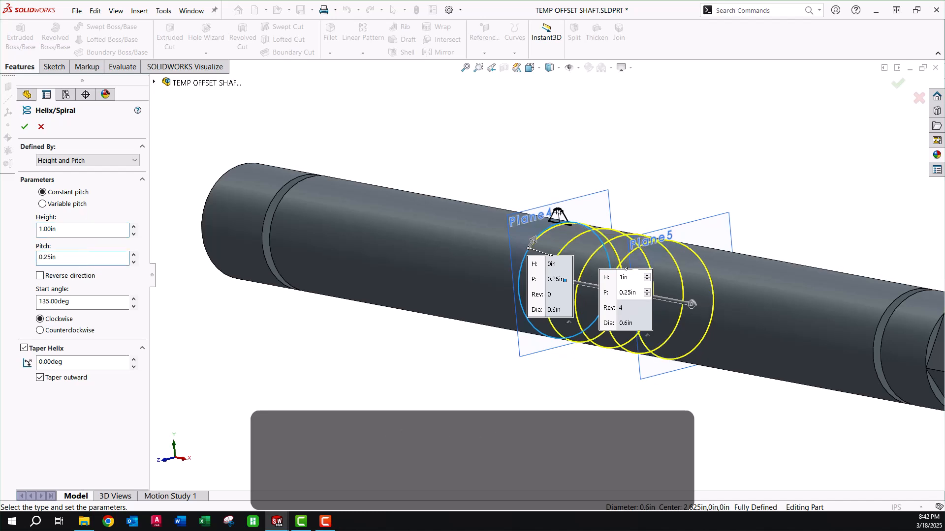
- Set the helix start angle to 90 degrees, turn off Taper Helix, and create the helix
{"action": "left_click", "coordinate": [85, 302]}
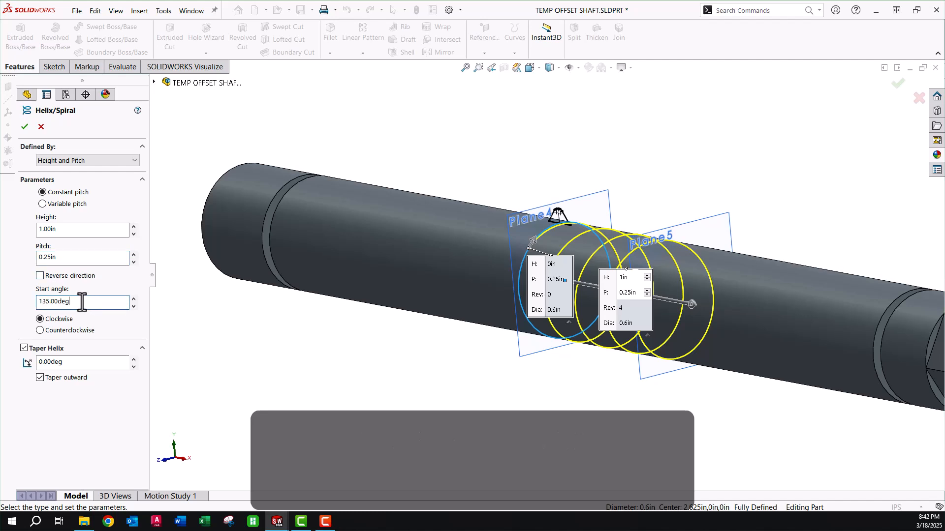
{"action": "type", "text": "90"}
{"action": "key", "text": "Return"}
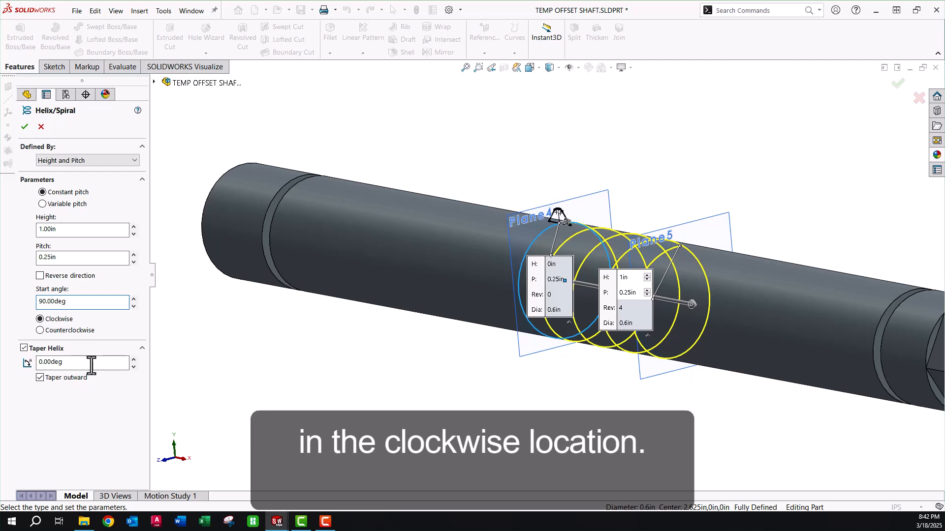
{"action": "left_click", "coordinate": [23, 348]}
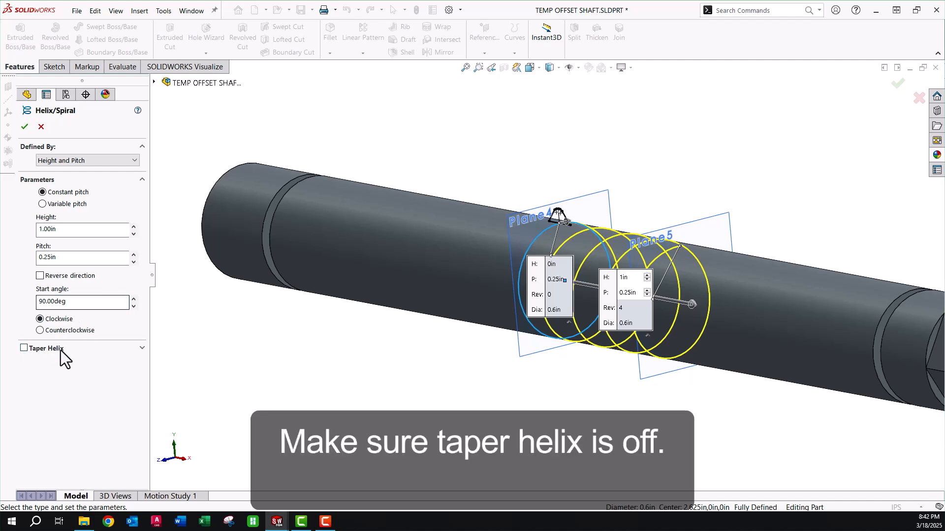
{"action": "middle_click_drag", "start_coordinate": [666, 207], "coordinate": [195, 148]}
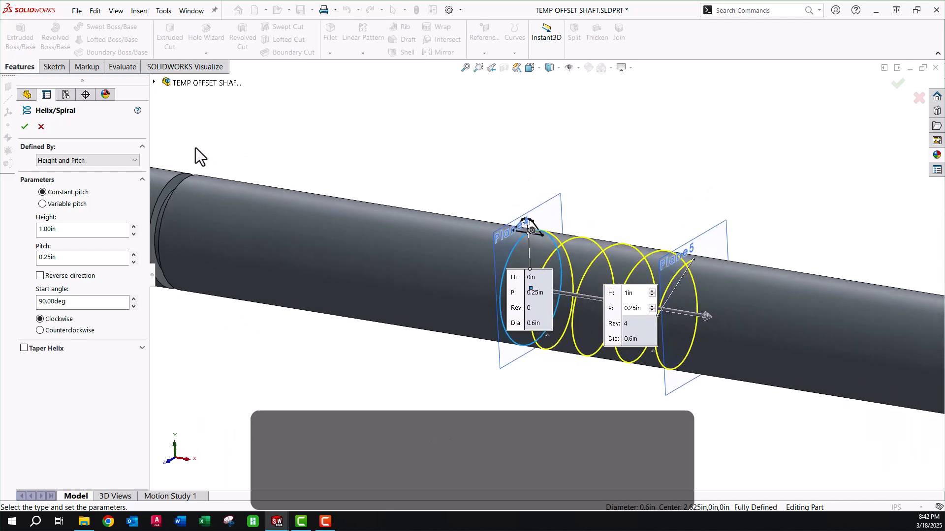
{"action": "left_click", "coordinate": [24, 126]}
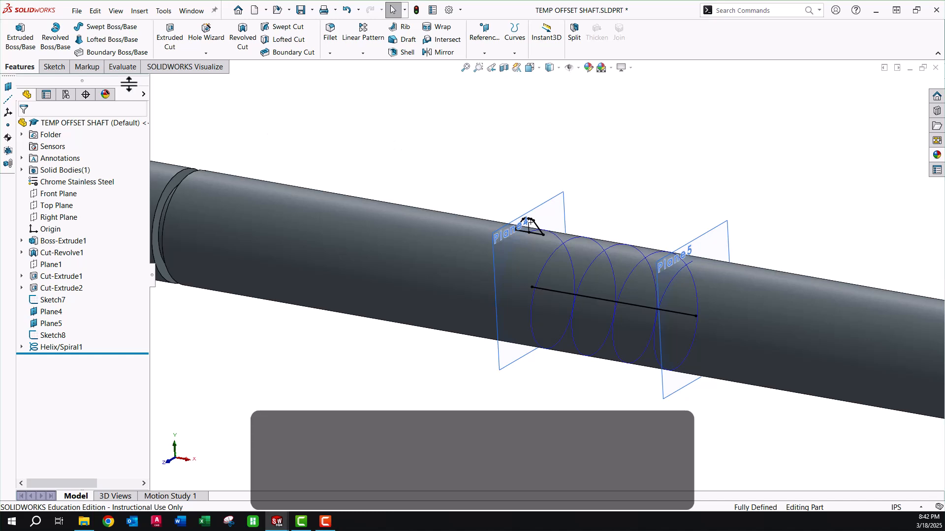
- Create a boss sweep using the Sketch8 thread profile along the Helix/Spiral1 path
{"action": "left_click", "coordinate": [101, 28]}
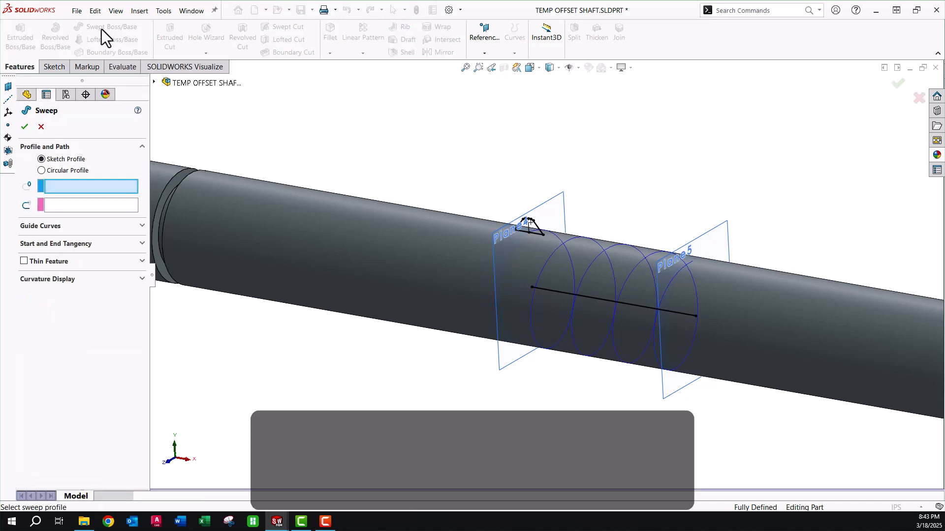
{"action": "left_click", "coordinate": [62, 186]}
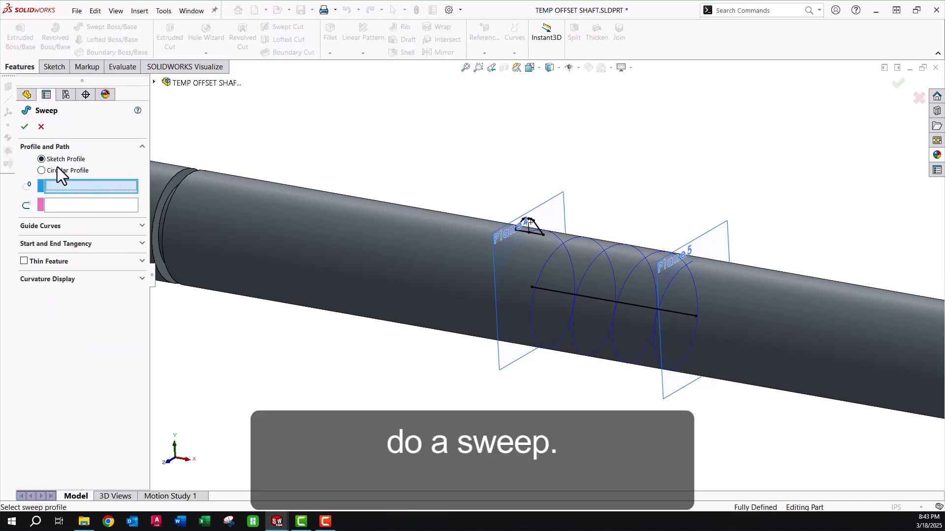
{"action": "scroll", "coordinate": [598, 247], "scroll_direction": "down", "scroll_amount": 5}
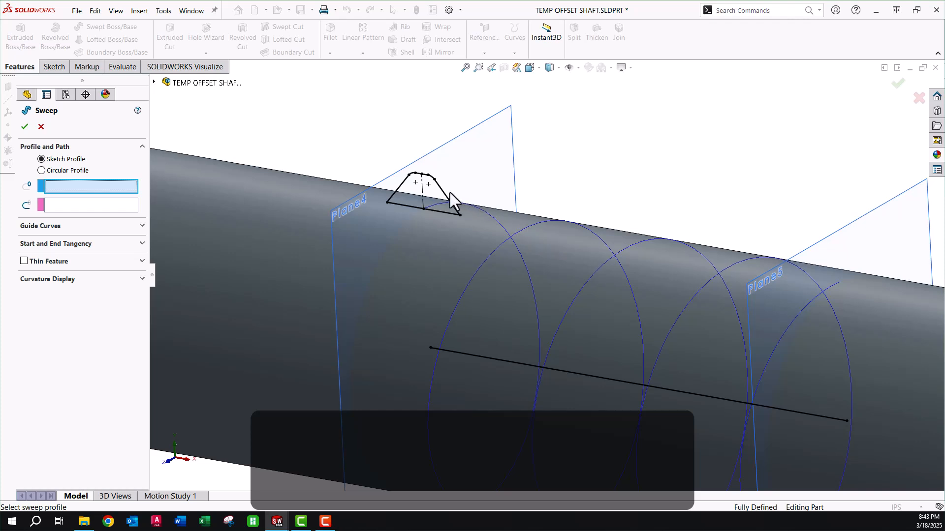
{"action": "left_click", "coordinate": [453, 205]}
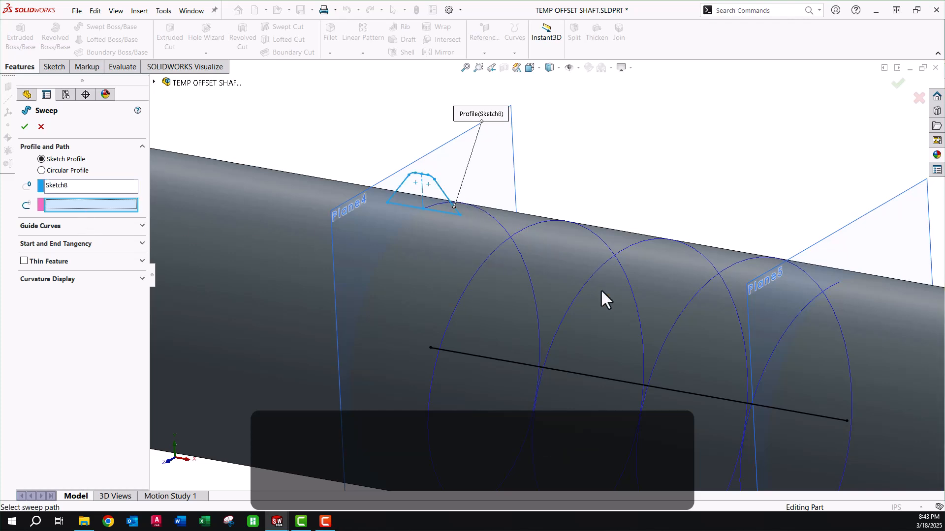
{"action": "left_click", "coordinate": [475, 279]}
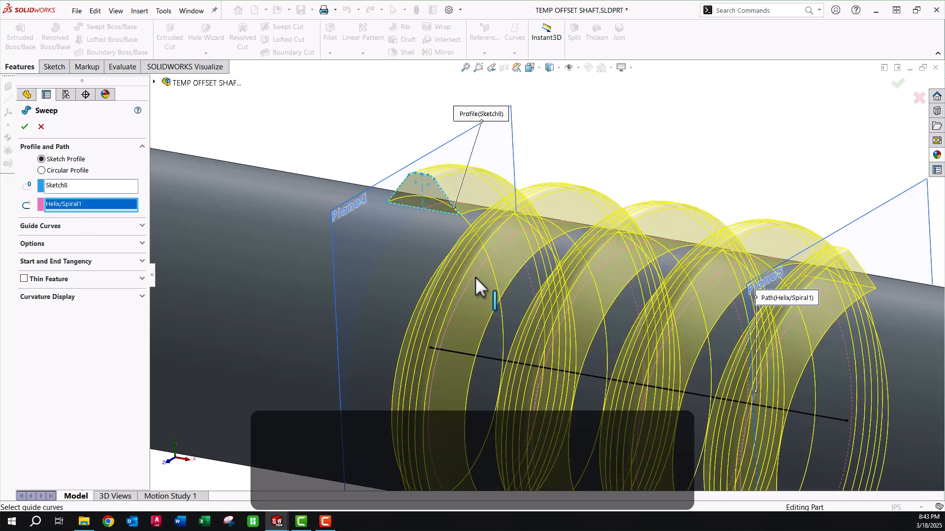
{"action": "left_click", "coordinate": [25, 127]}
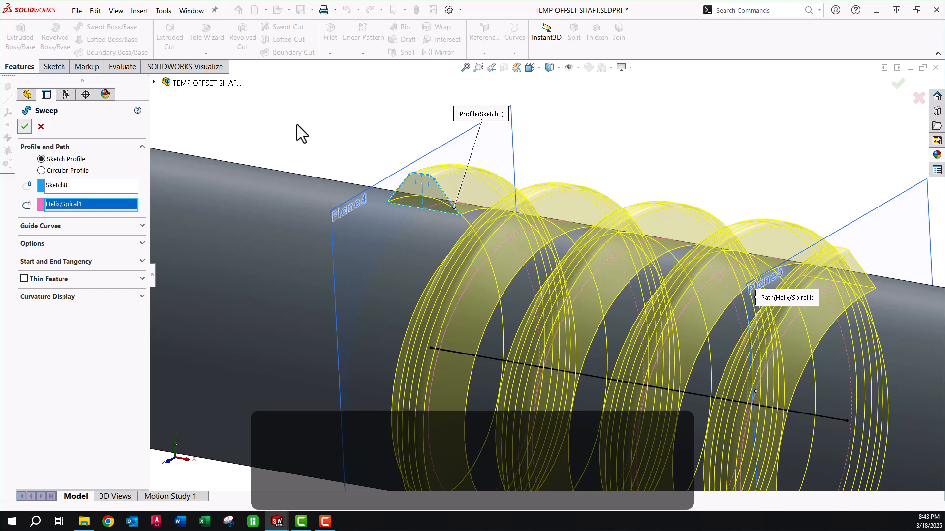
- Start a sketch on Plane5, convert the first helix's circle (Sketch9) into it, and exit the sketch
{"action": "scroll", "coordinate": [742, 294], "scroll_direction": "up", "scroll_amount": 4}
{"action": "scroll", "coordinate": [584, 189], "scroll_direction": "up", "scroll_amount": 3}
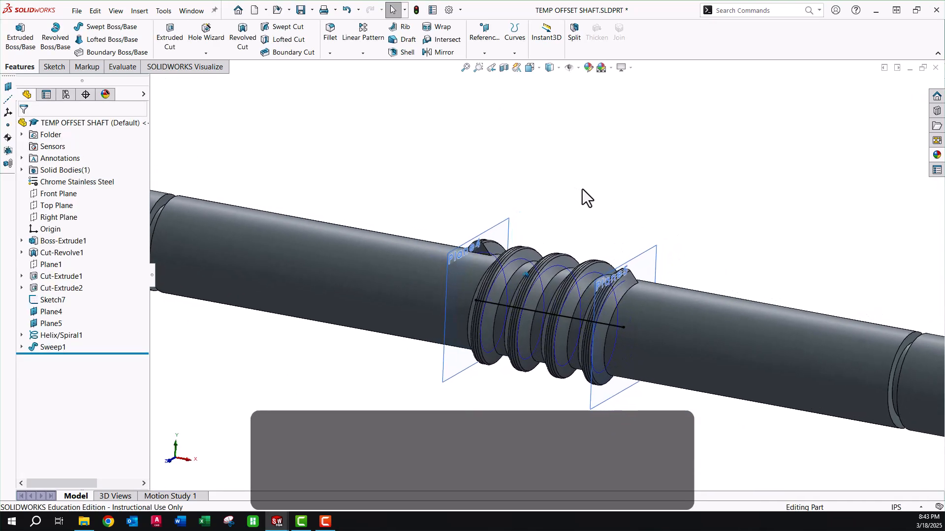
{"action": "scroll", "coordinate": [585, 187], "scroll_direction": "up", "scroll_amount": 3}
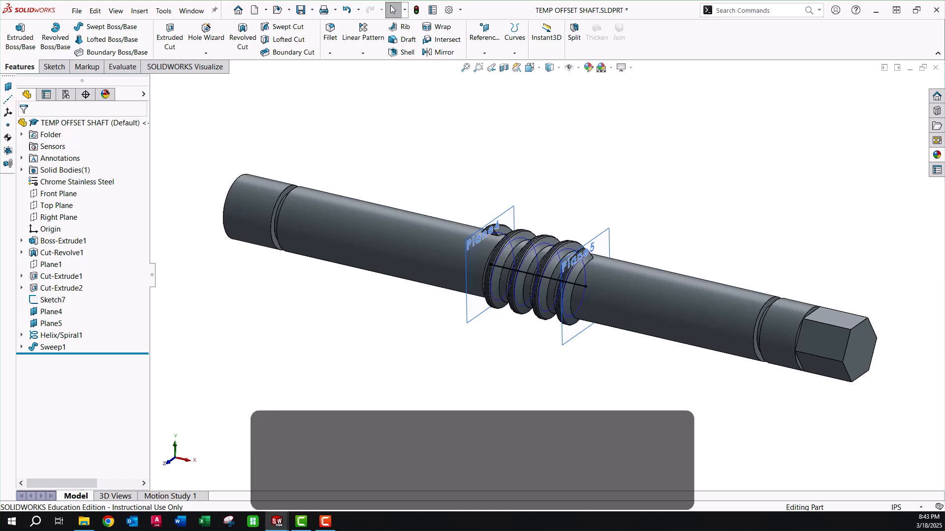
{"action": "key", "text": "F10"}
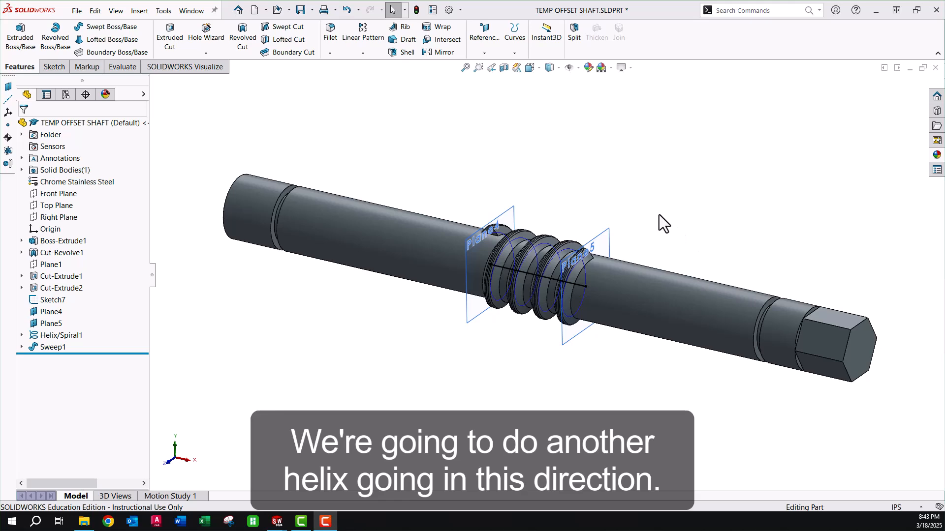
{"action": "left_click", "coordinate": [603, 234]}
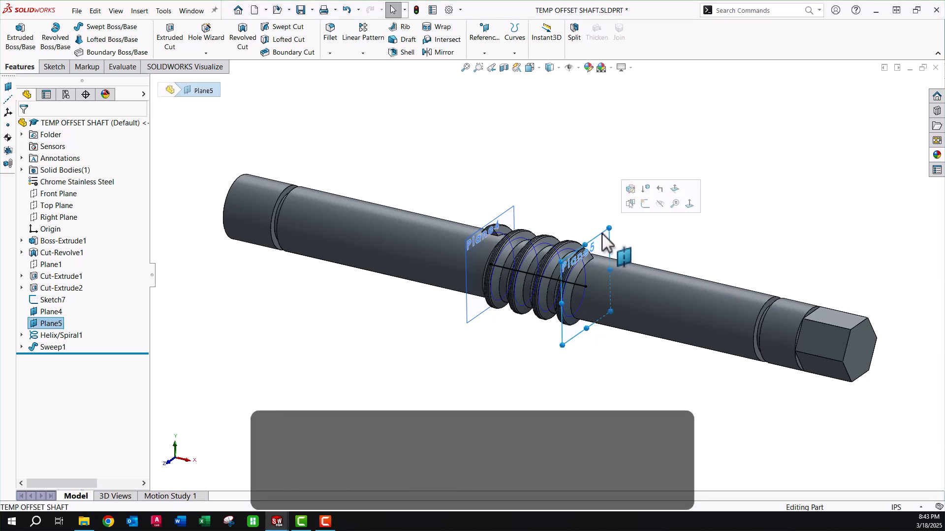
{"action": "left_click", "coordinate": [644, 207]}
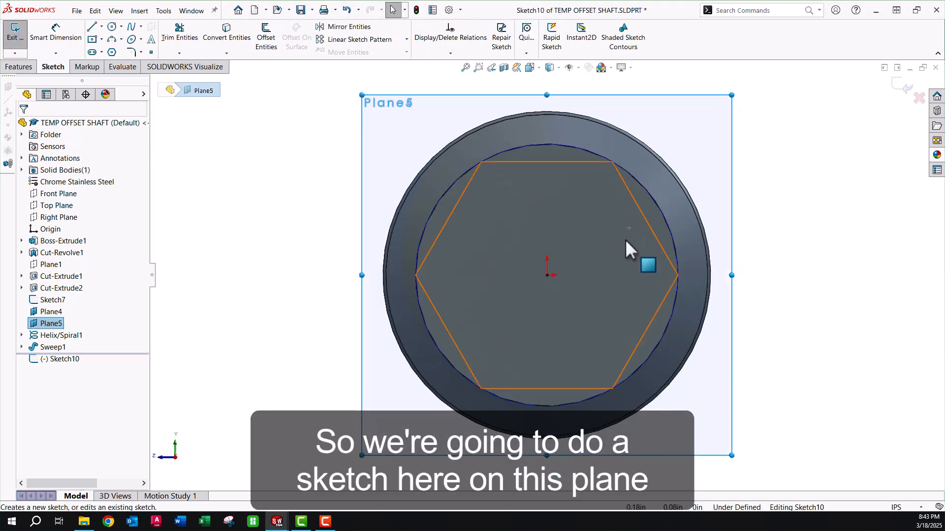
{"action": "middle_click_drag", "start_coordinate": [625, 239], "coordinate": [643, 178]}
{"action": "scroll", "coordinate": [643, 178], "scroll_direction": "up", "scroll_amount": 1}
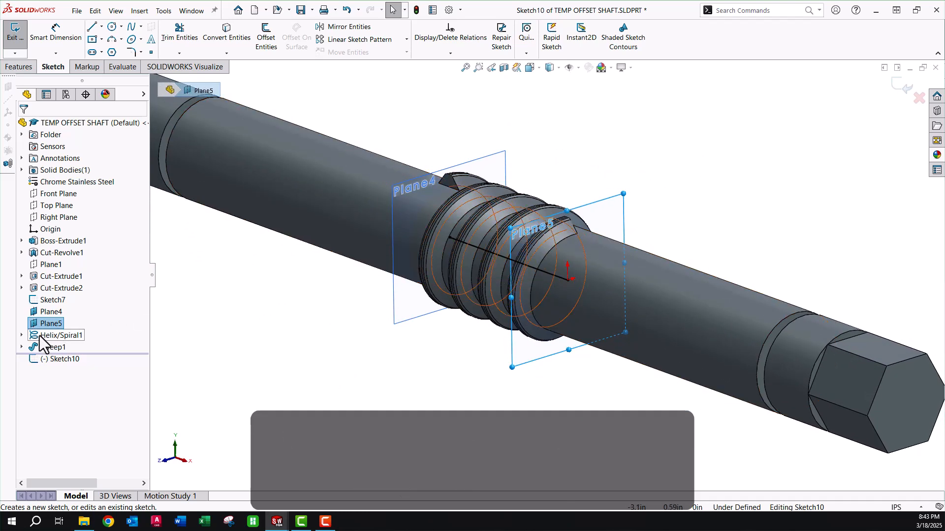
{"action": "left_click", "coordinate": [21, 335]}
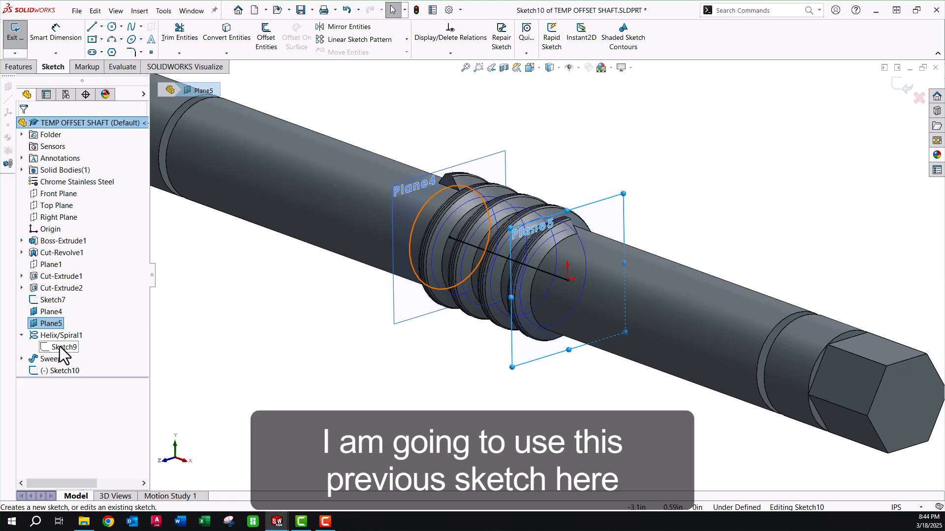
{"action": "left_click", "coordinate": [60, 348]}
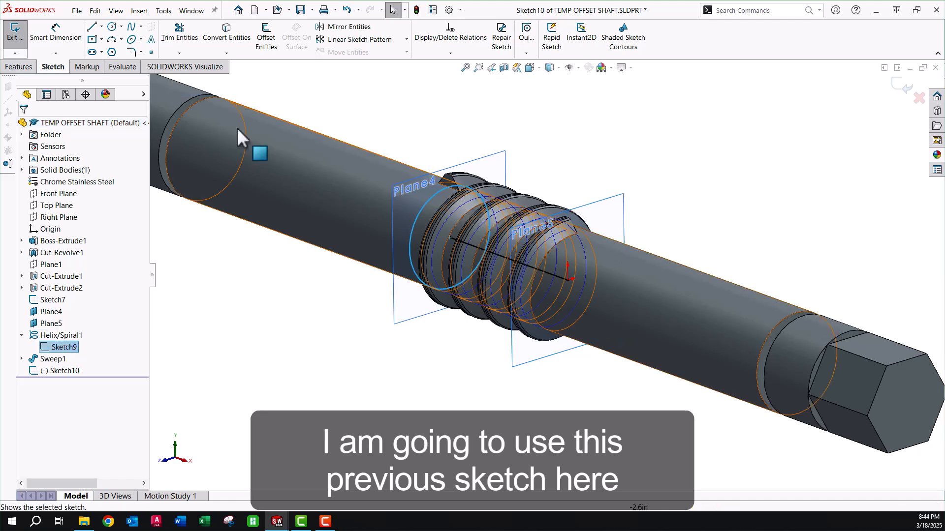
{"action": "left_click", "coordinate": [230, 40]}
{"action": "left_click", "coordinate": [894, 86]}
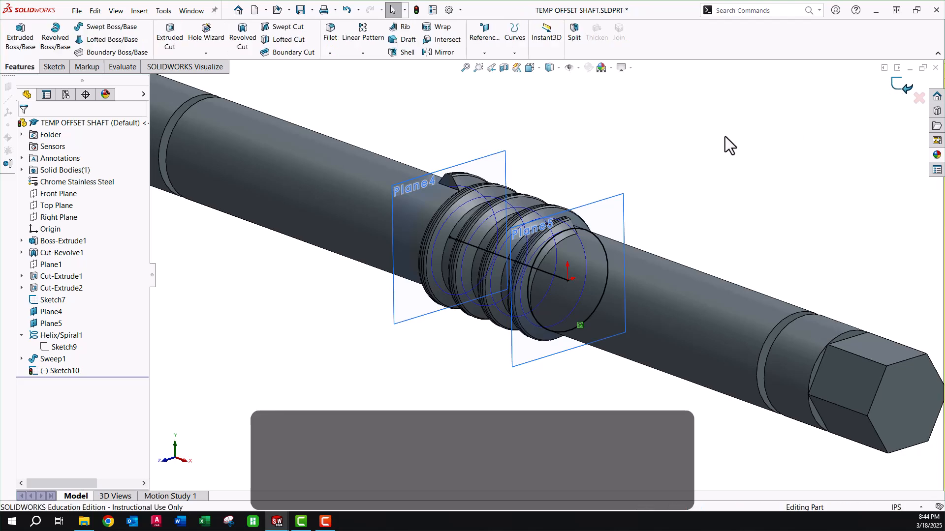
- Start a helix from the converted circle on Plane5 and set its height to 0.625 in
{"action": "left_click", "coordinate": [516, 54]}
{"action": "left_click", "coordinate": [526, 128]}
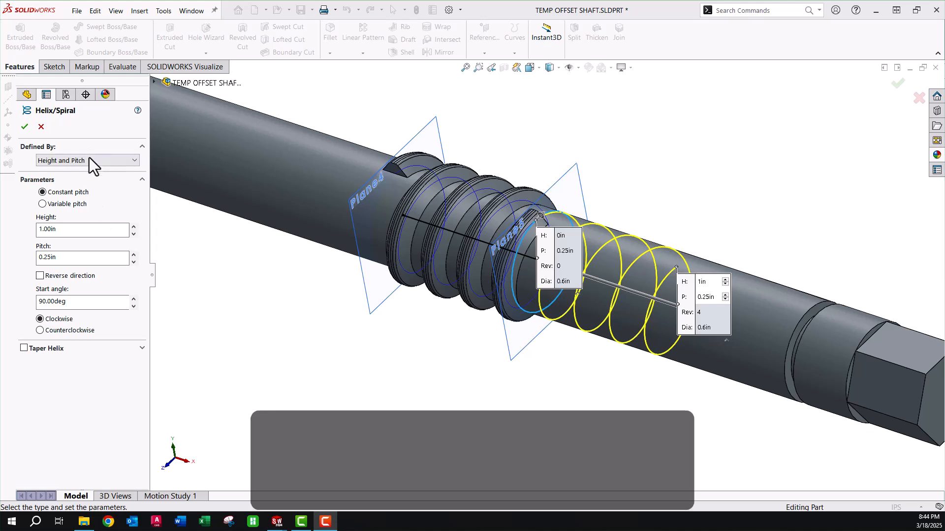
{"action": "left_click", "coordinate": [67, 233]}
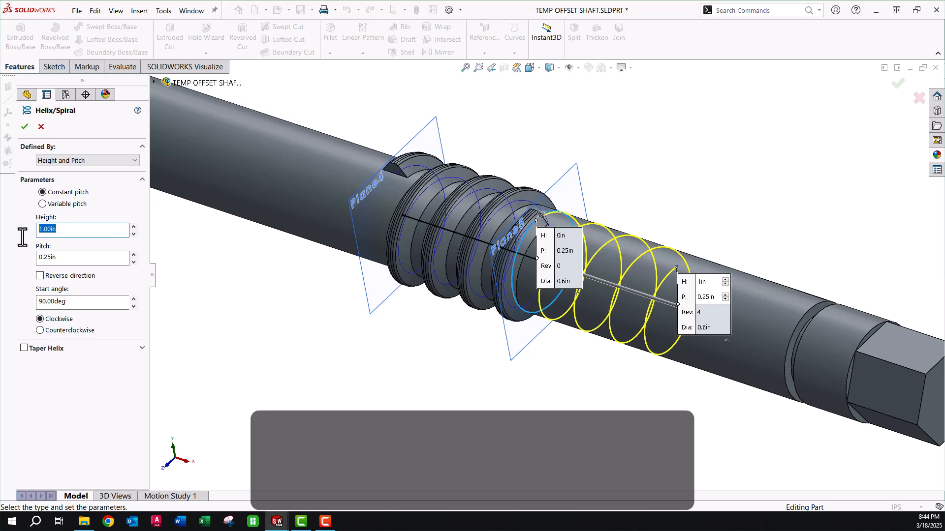
{"action": "type", "text": ".0625"}
{"action": "key", "text": "Return"}
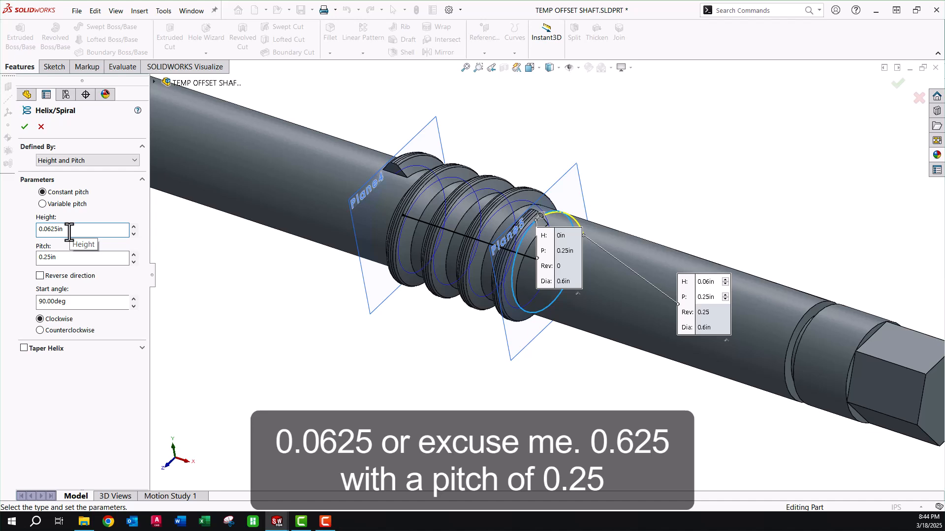
{"action": "type", "text": ".625"}
{"action": "key", "text": "Return"}
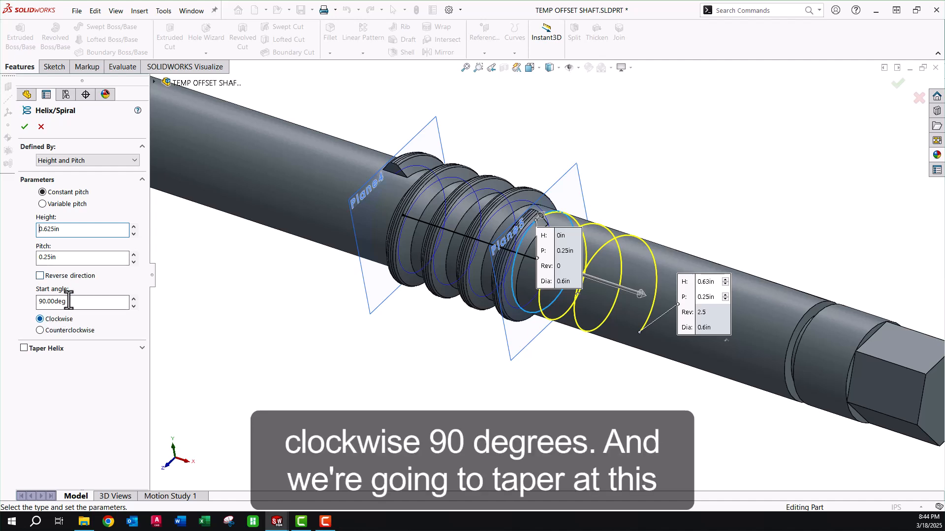
- Turn on Taper Helix at 7 degrees with Taper outward off, and create the helix
{"action": "left_click", "coordinate": [23, 348]}
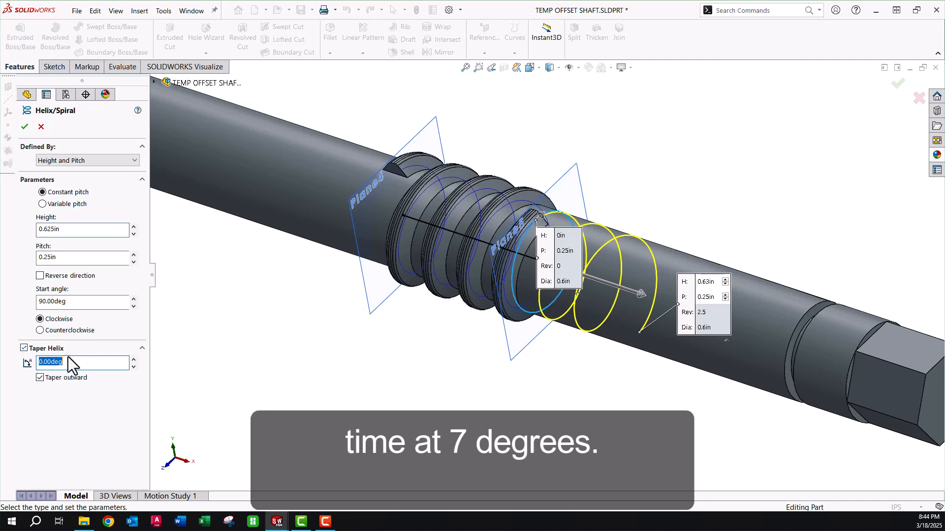
{"action": "type", "text": "7"}
{"action": "key", "text": "Return"}
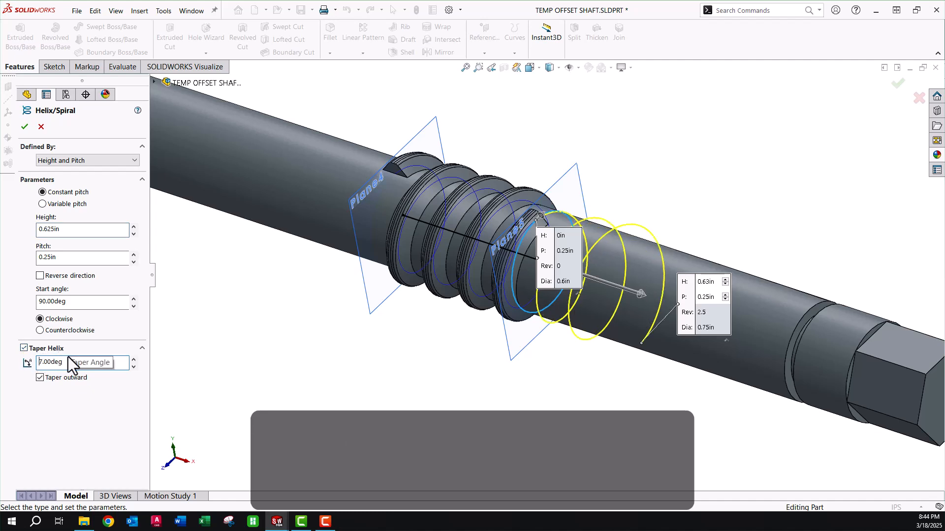
{"action": "left_click", "coordinate": [40, 378]}
{"action": "middle_click_drag", "start_coordinate": [585, 246], "coordinate": [588, 276]}
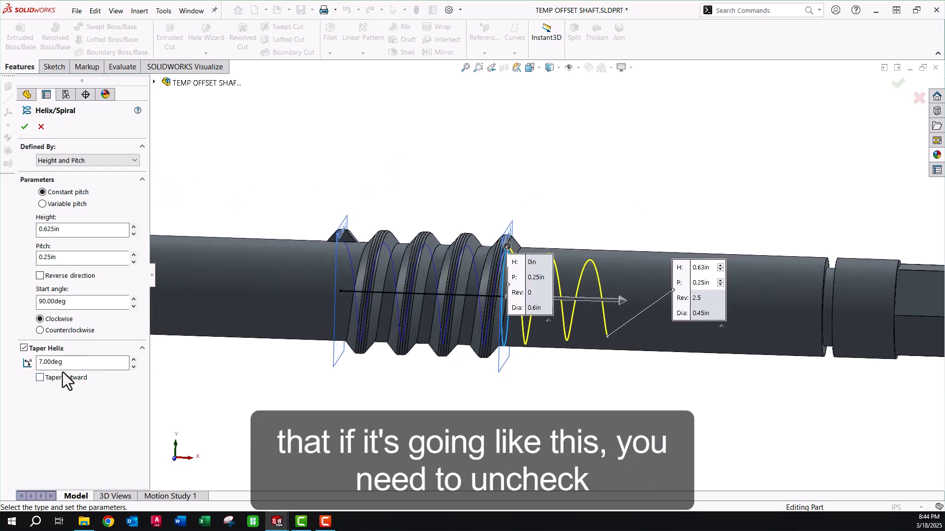
{"action": "left_click", "coordinate": [40, 378]}
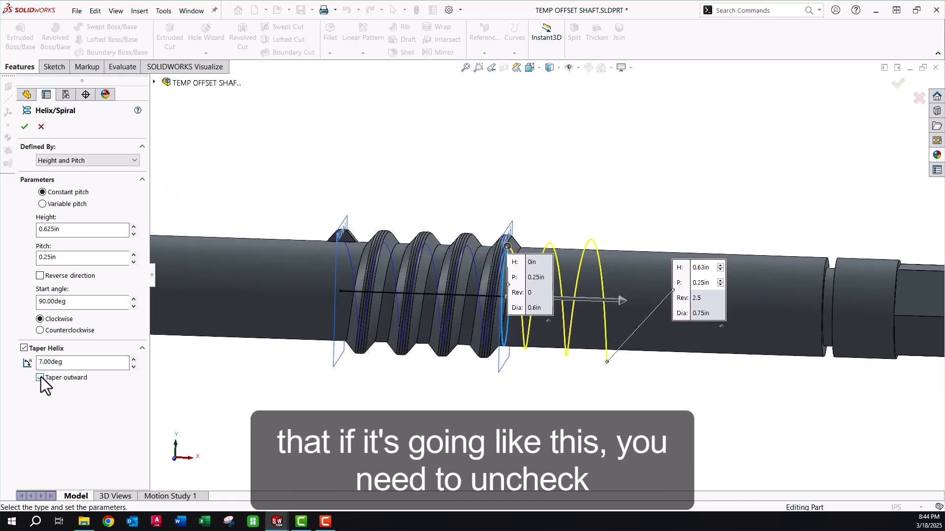
{"action": "left_click", "coordinate": [41, 377]}
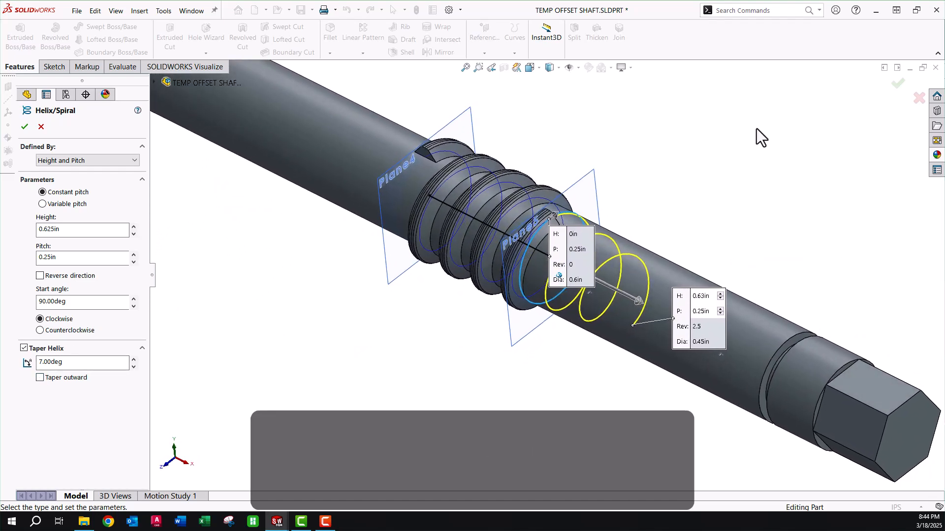
{"action": "left_click", "coordinate": [897, 88]}
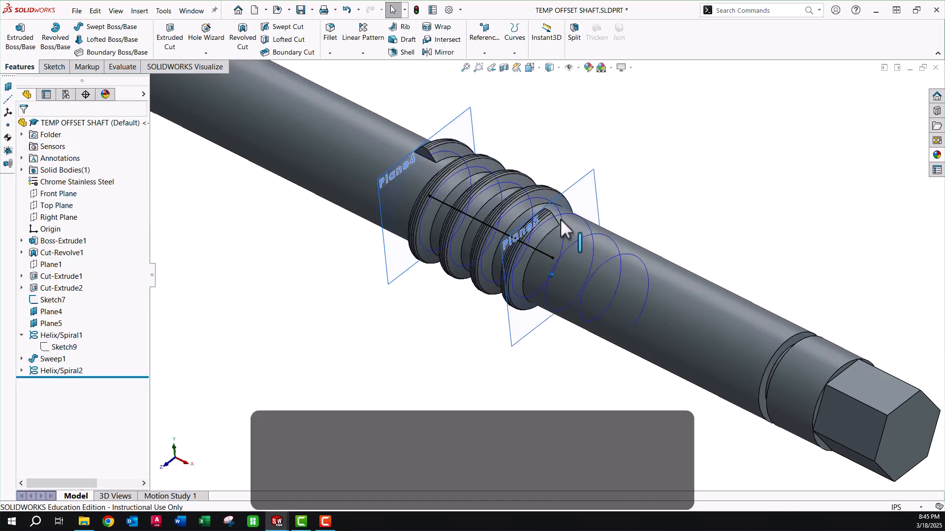
- Start another sketch on Plane4, convert the Sketch9 circle into it, and exit the sketch
{"action": "scroll", "coordinate": [560, 218], "scroll_direction": "up", "scroll_amount": 5}
{"action": "middle_click_drag", "start_coordinate": [553, 223], "coordinate": [533, 240]}
{"action": "scroll", "coordinate": [484, 294], "scroll_direction": "down", "scroll_amount": 3}
{"action": "scroll", "coordinate": [533, 240], "scroll_direction": "down", "scroll_amount": 4}
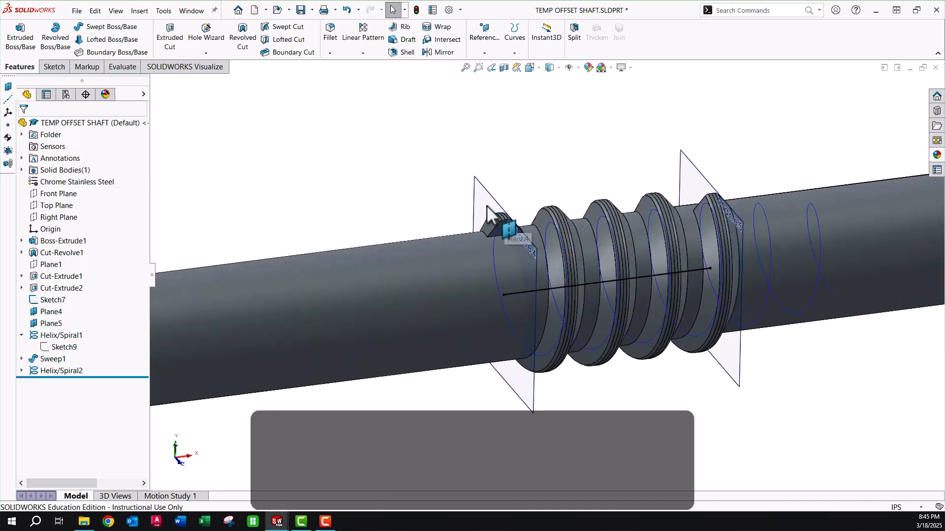
{"action": "left_click", "coordinate": [482, 188]}
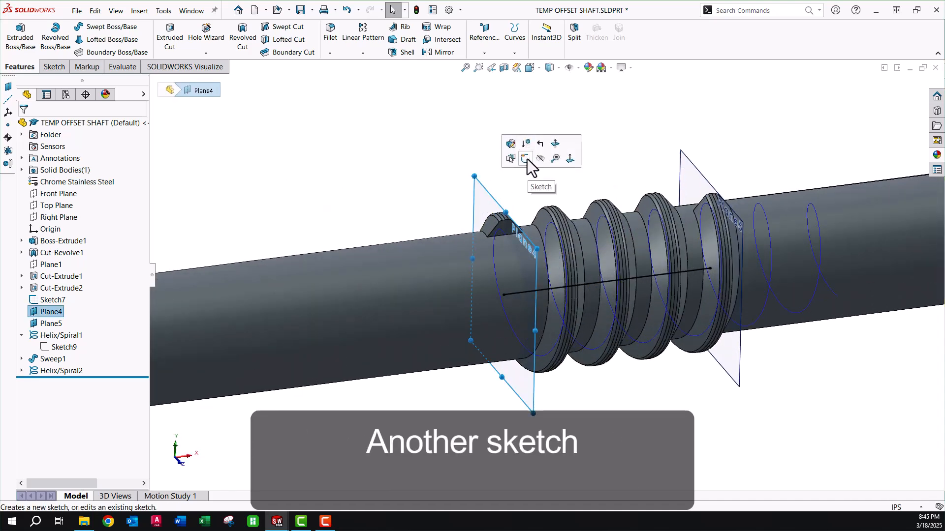
{"action": "left_click", "coordinate": [527, 158]}
{"action": "scroll", "coordinate": [522, 197], "scroll_direction": "up", "scroll_amount": 3}
{"action": "mouse_move", "coordinate": [517, 215]}
{"action": "middle_mouse_down"}
{"action": "mouse_move", "coordinate": [522, 231]}
{"action": "mouse_move", "coordinate": [466, 300]}
{"action": "mouse_move", "coordinate": [433, 315]}
{"action": "middle_mouse_up"}
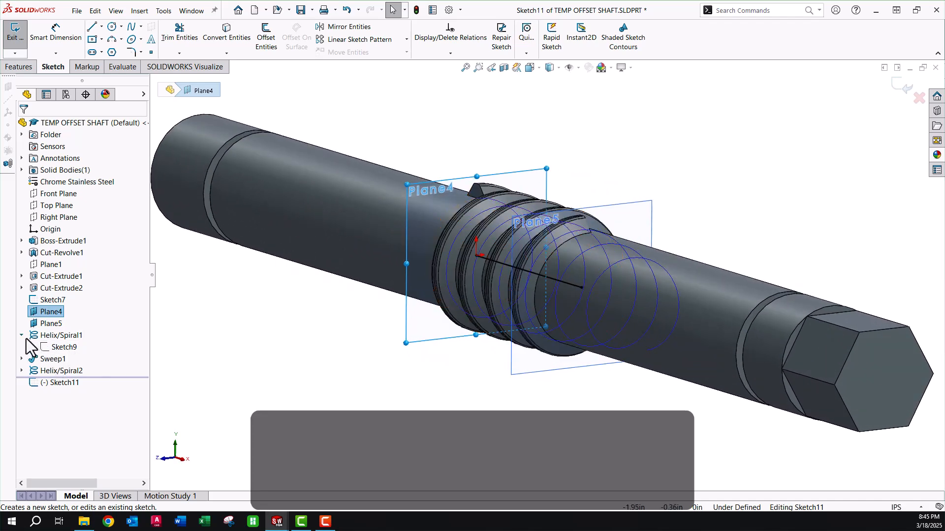
{"action": "left_click", "coordinate": [21, 359]}
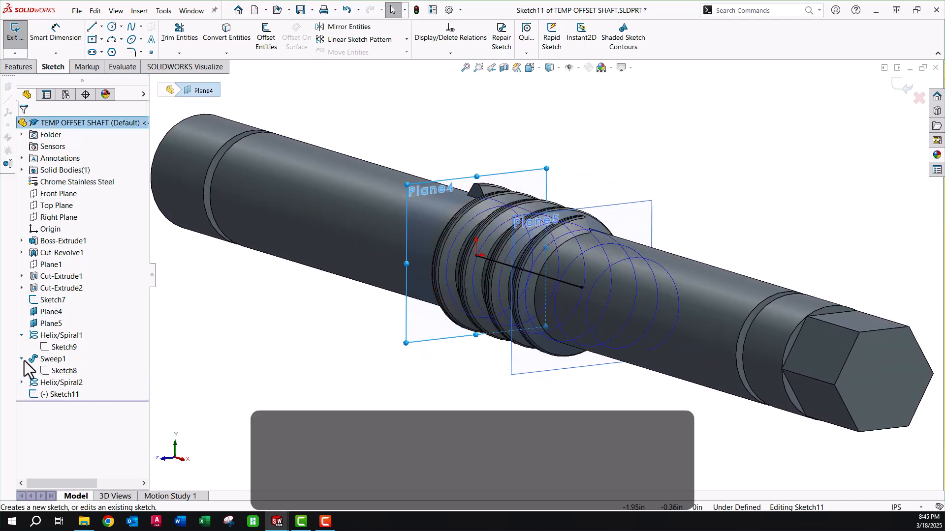
{"action": "left_click", "coordinate": [51, 348]}
{"action": "left_click", "coordinate": [229, 37]}
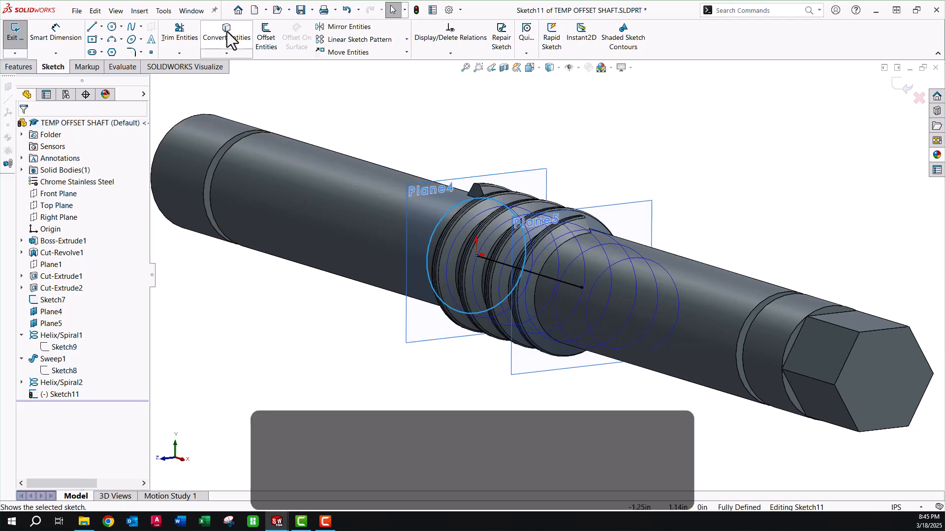
{"action": "left_click", "coordinate": [905, 87]}
- Start a helix from the converted circle on Plane4 and reverse its direction so it runs away from the thread
{"action": "key", "text": "ctrl+1"}
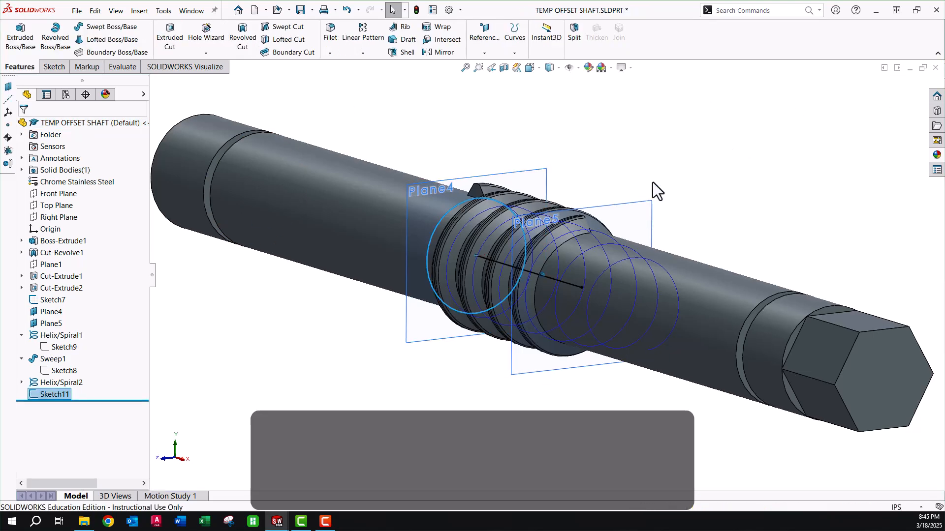
{"action": "key", "text": "ctrl+7"}
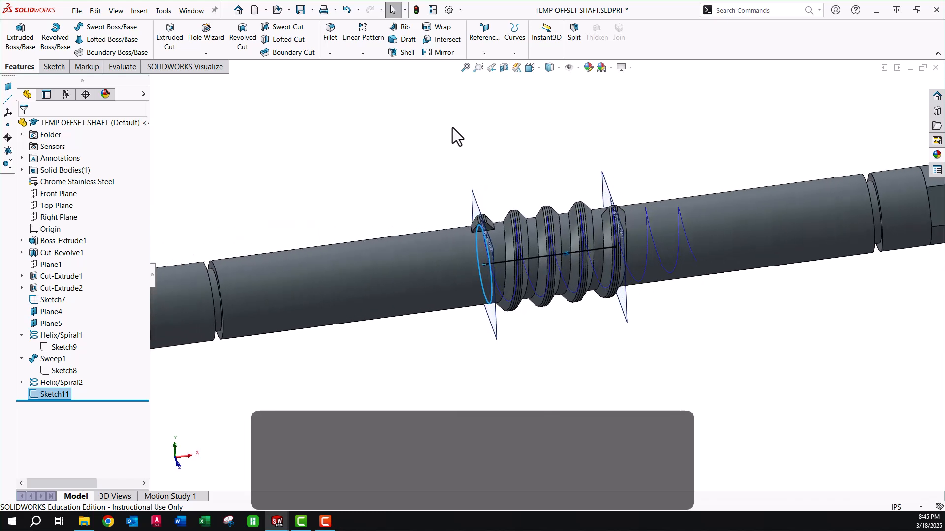
{"action": "left_click", "coordinate": [516, 52]}
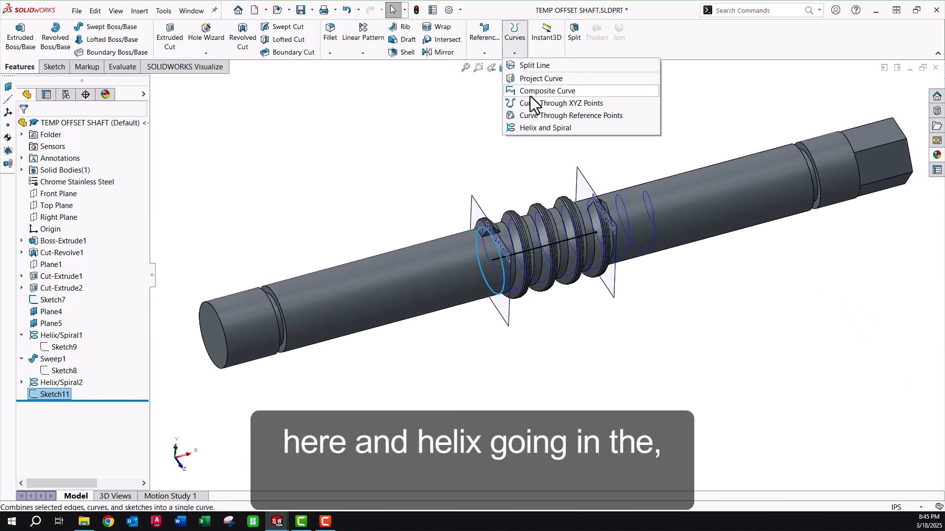
{"action": "left_click", "coordinate": [532, 125]}
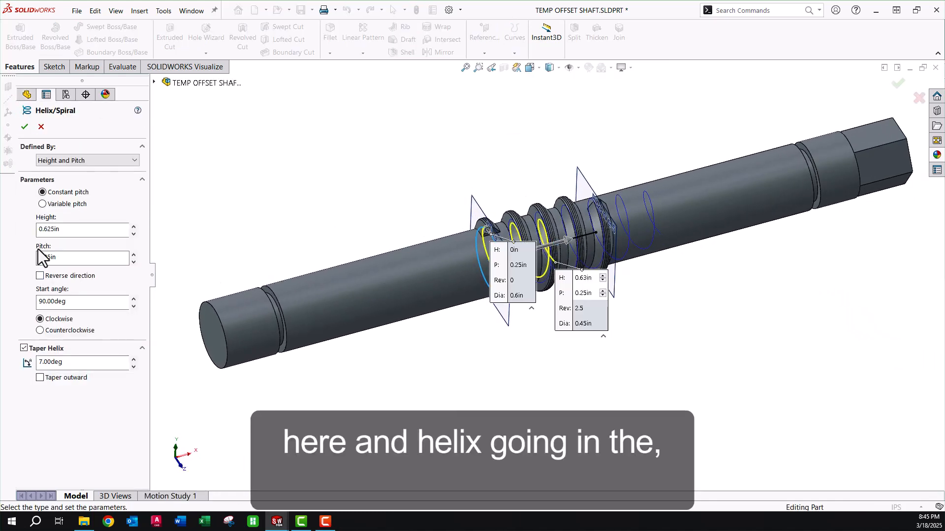
{"action": "left_click", "coordinate": [41, 330]}
{"action": "left_click", "coordinate": [40, 319]}
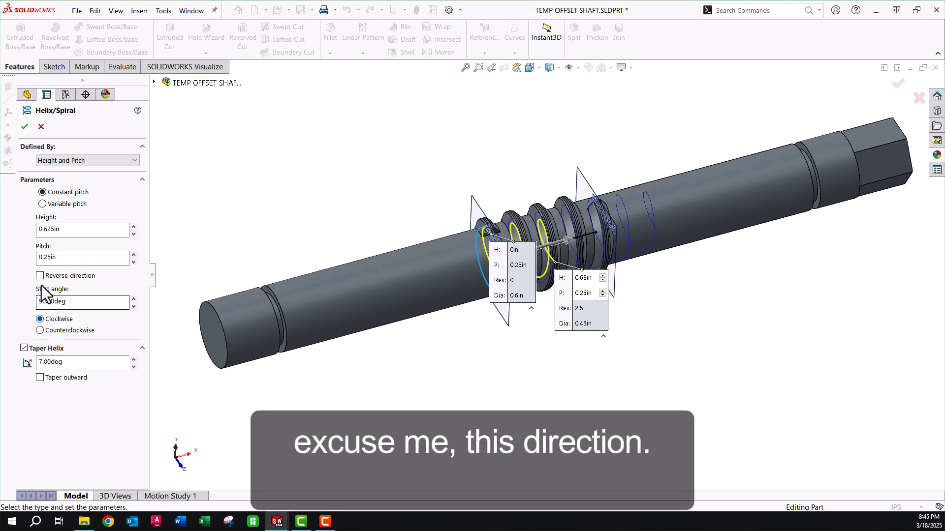
{"action": "left_click", "coordinate": [41, 275]}
{"action": "scroll", "coordinate": [551, 266], "scroll_direction": "down", "scroll_amount": 5}
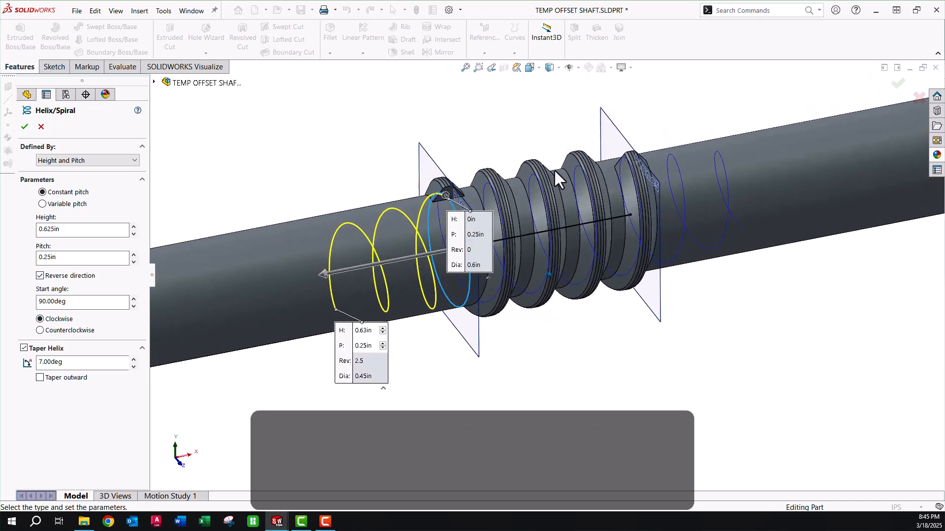
- Set the Plane4 helix to counterclockwise, keeping the reversed direction, and create it
{"action": "key", "text": "ctrl+1"}
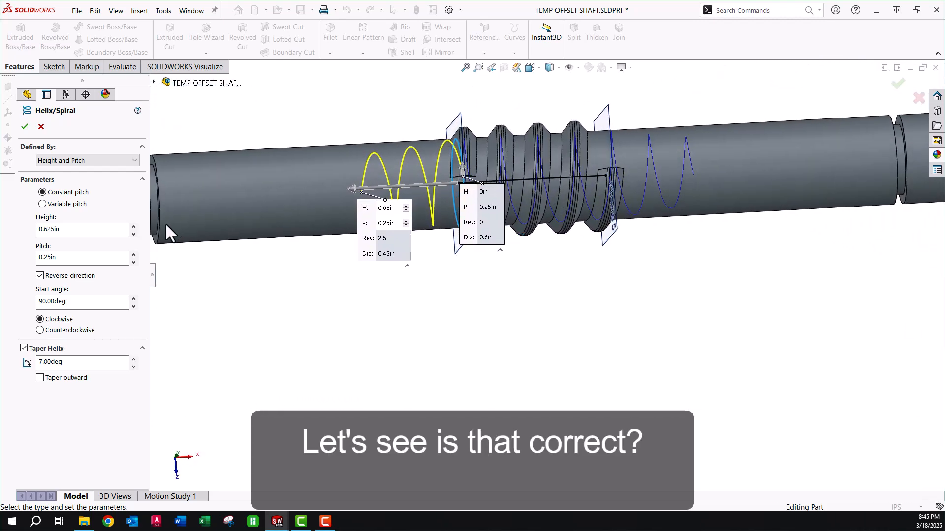
{"action": "left_click", "coordinate": [40, 275]}
{"action": "left_click", "coordinate": [40, 276]}
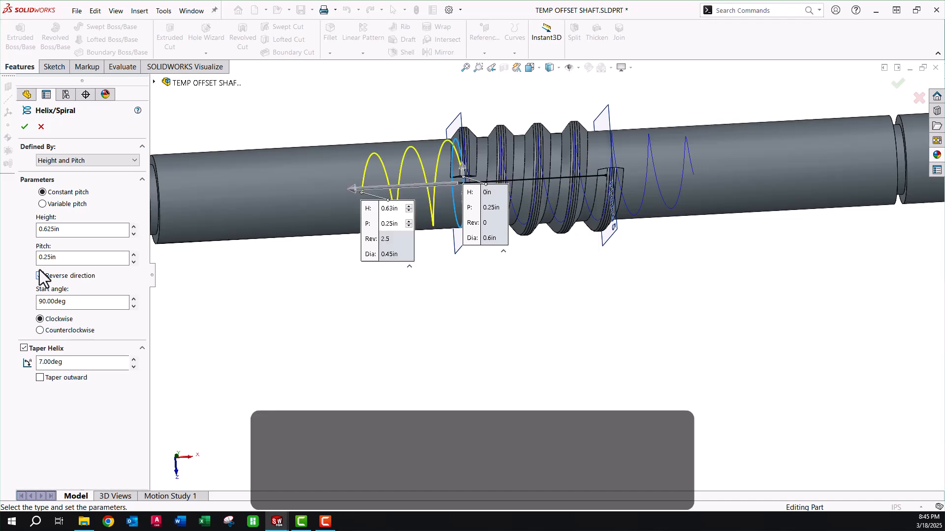
{"action": "left_click", "coordinate": [40, 330]}
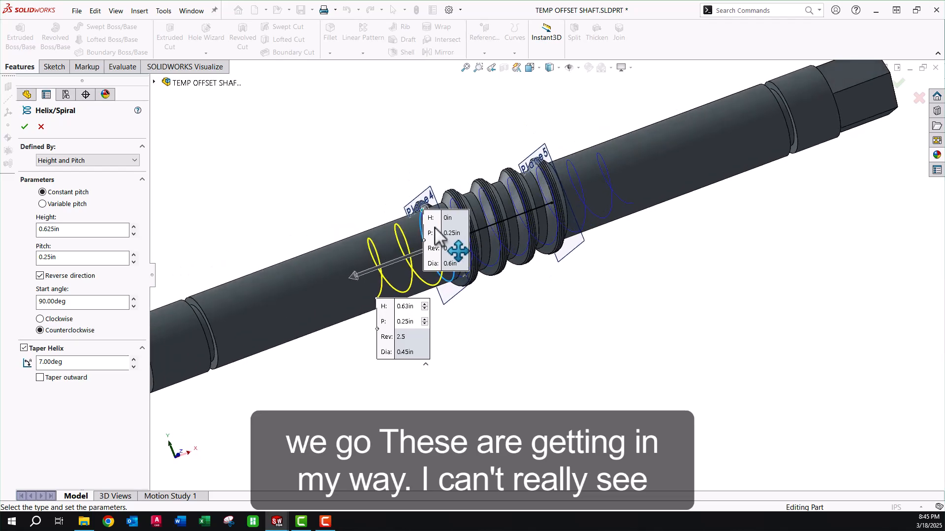
{"action": "left_click_drag", "start_coordinate": [435, 228], "coordinate": [324, 158]}
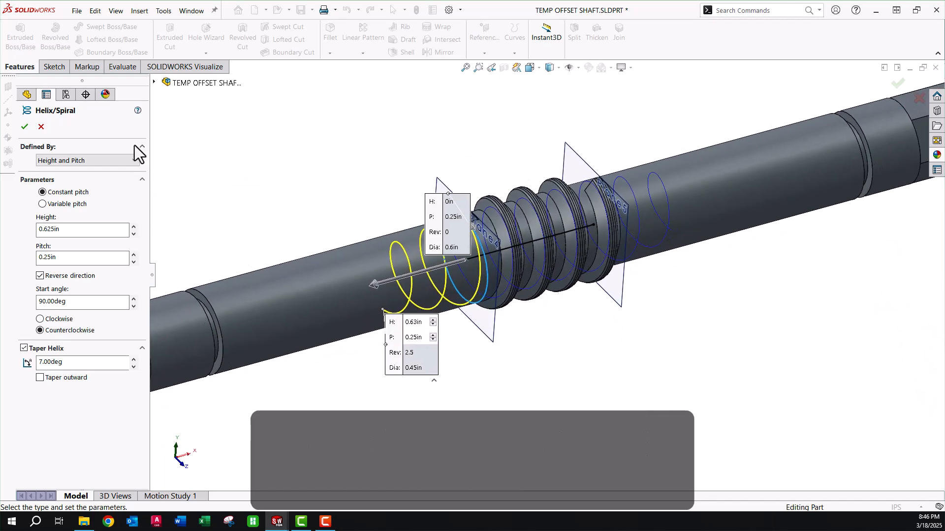
{"action": "left_click", "coordinate": [21, 125]}
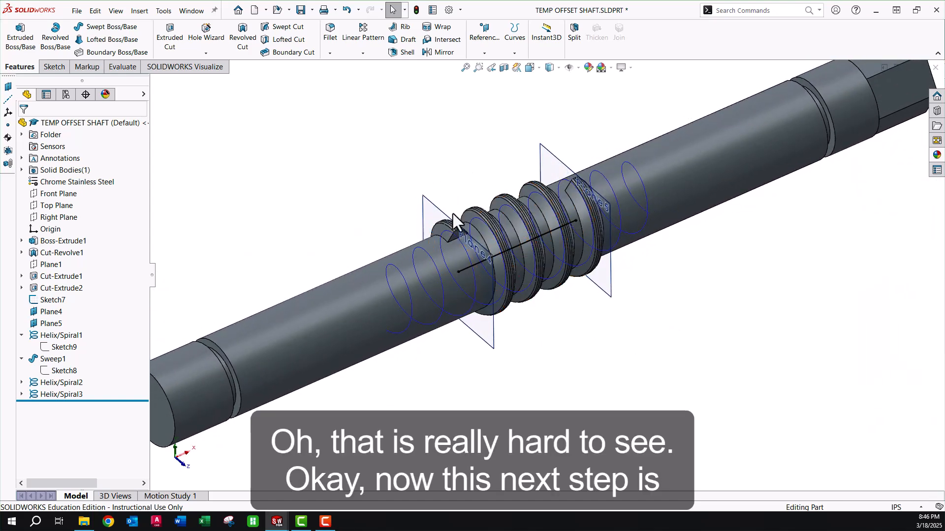
- Hide Plane4 and Plane5
{"action": "scroll", "coordinate": [489, 304], "scroll_direction": "down", "scroll_amount": 3}
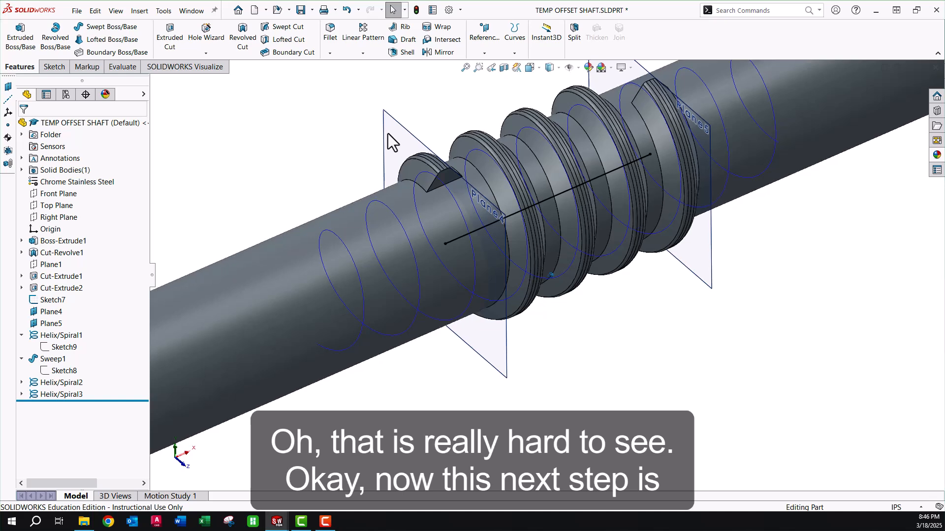
{"action": "left_click", "coordinate": [410, 140]}
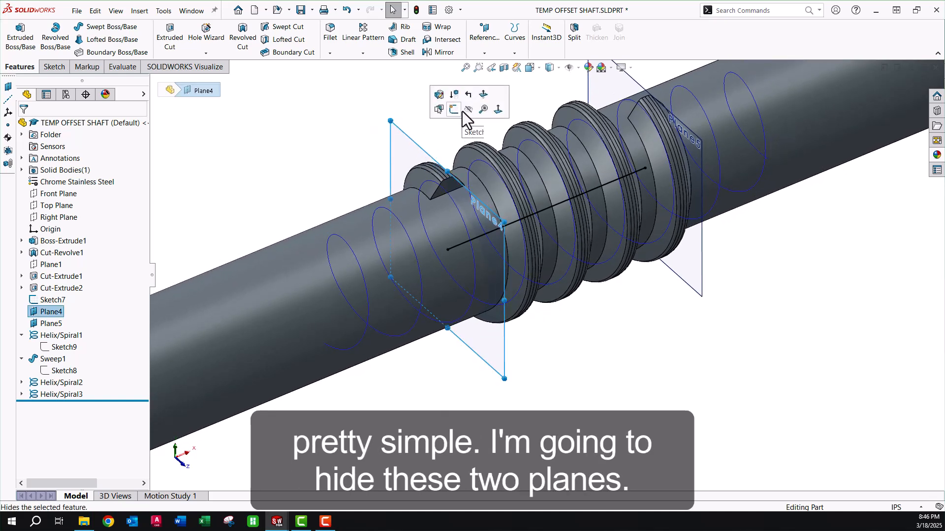
{"action": "left_click", "coordinate": [481, 117]}
{"action": "left_click", "coordinate": [711, 250]}
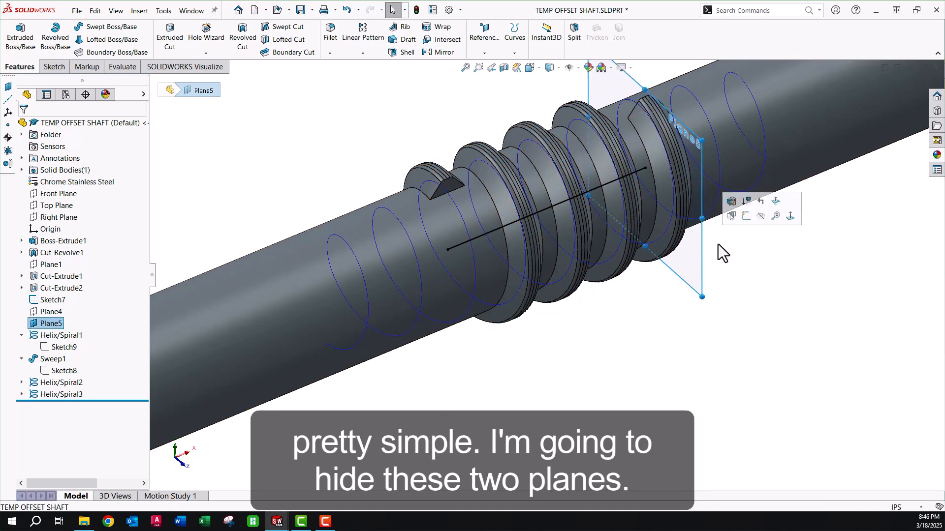
{"action": "left_click", "coordinate": [757, 216]}
{"action": "middle_click_drag", "start_coordinate": [739, 300], "coordinate": [725, 284]}
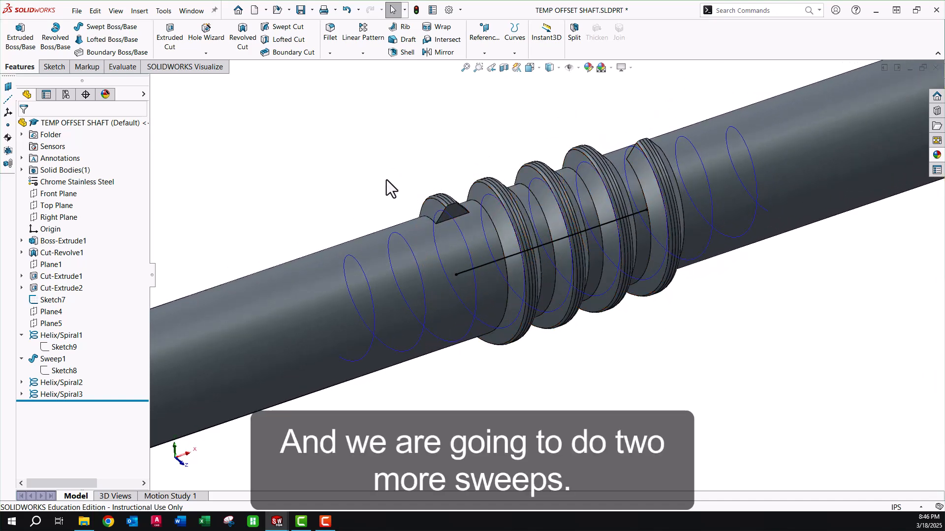
- Sweep the thread's end face at Plane4 along the tapered helix Helix/Spiral3
{"action": "left_click", "coordinate": [97, 26]}
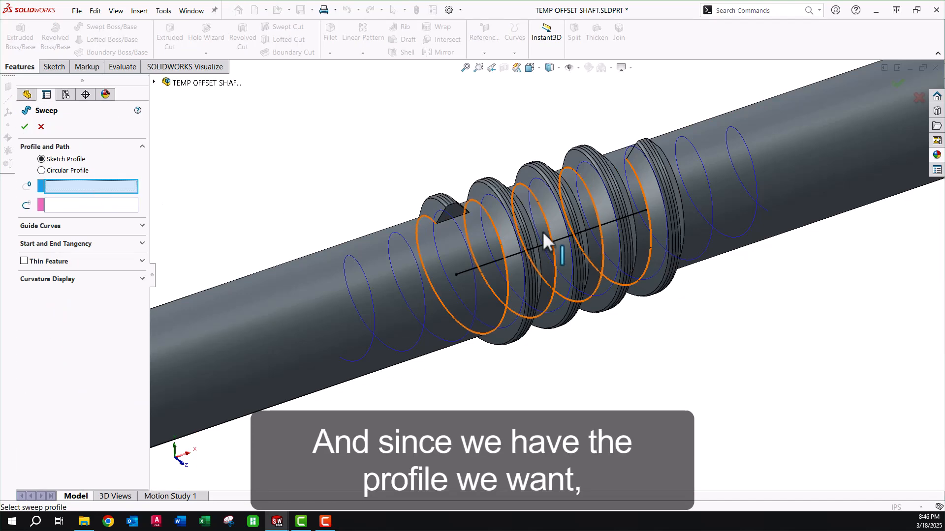
{"action": "scroll", "coordinate": [406, 117], "scroll_direction": "down", "scroll_amount": 2}
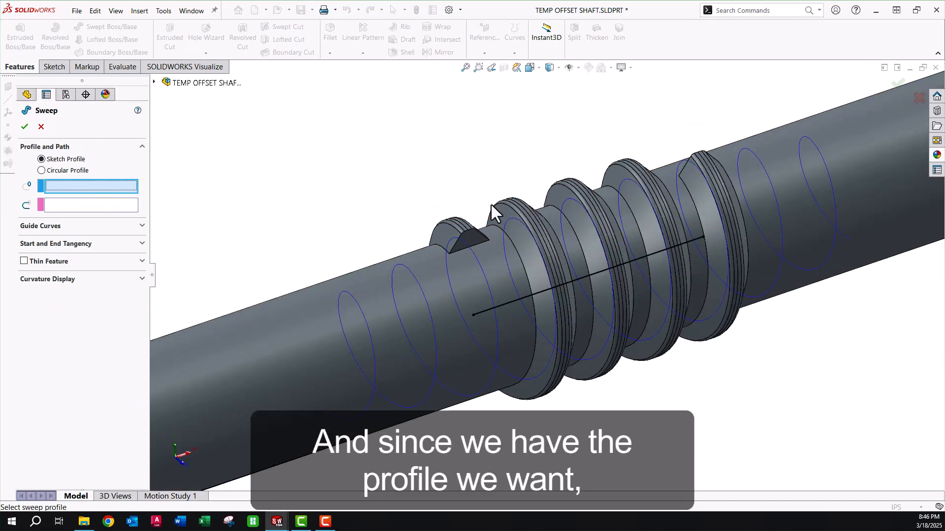
{"action": "left_click", "coordinate": [471, 235]}
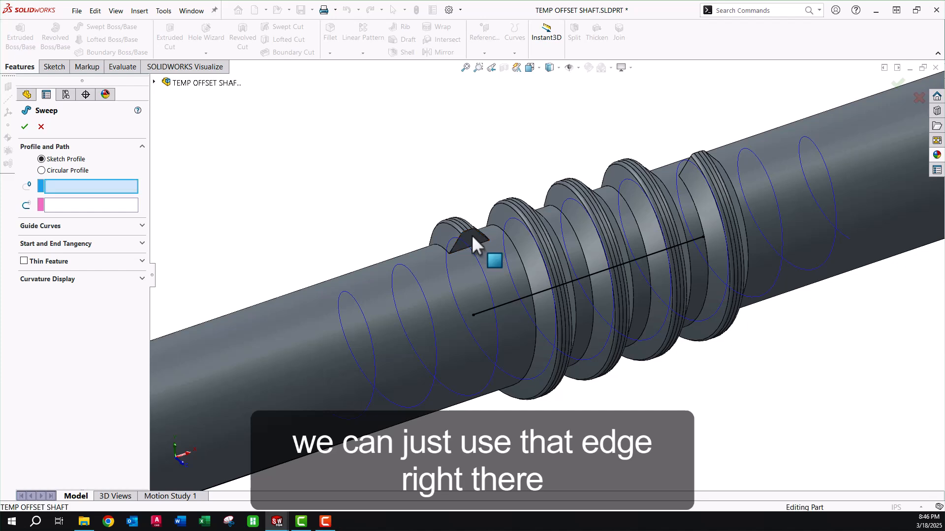
{"action": "left_click", "coordinate": [484, 275]}
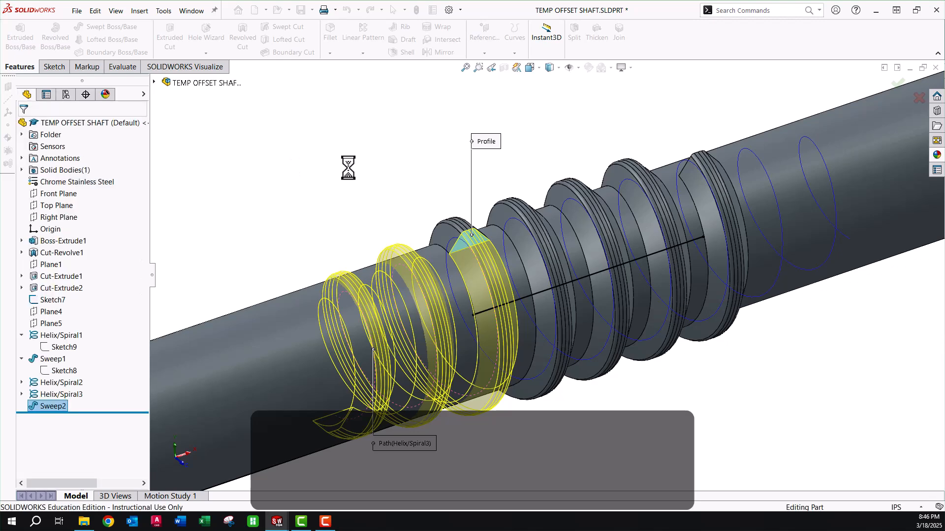
- Sweep the thread's other end face, at Plane5, along the tapered helix Helix/Spiral2
{"action": "scroll", "coordinate": [627, 228], "scroll_direction": "up", "scroll_amount": 4}
{"action": "mouse_move", "coordinate": [674, 238]}
{"action": "middle_mouse_down"}
{"action": "mouse_move", "coordinate": [611, 316]}
{"action": "mouse_move", "coordinate": [577, 320]}
{"action": "middle_mouse_up"}
{"action": "scroll", "coordinate": [586, 326], "scroll_direction": "down", "scroll_amount": 3}
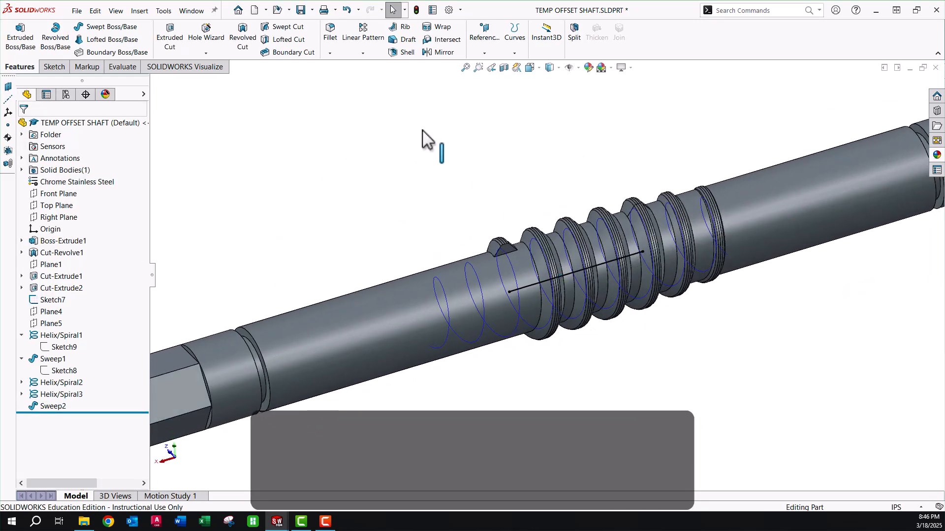
{"action": "left_click", "coordinate": [98, 28]}
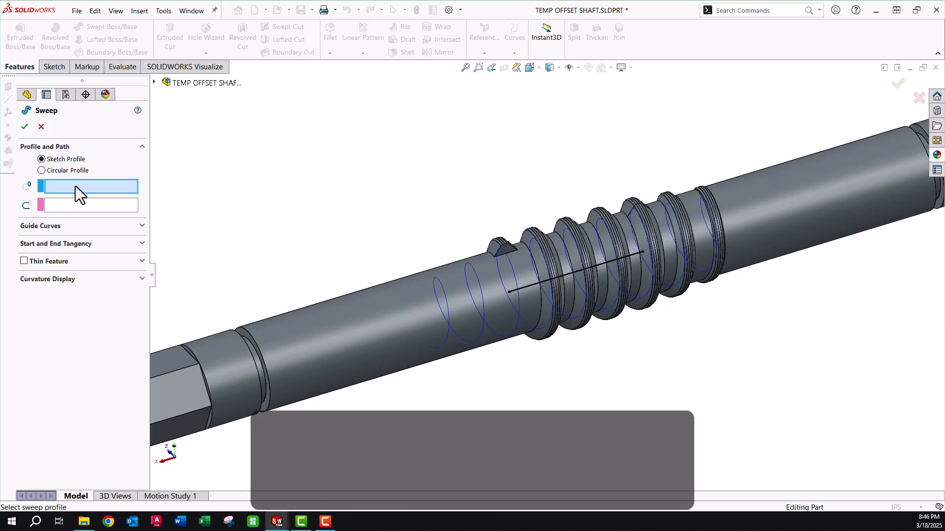
{"action": "scroll", "coordinate": [539, 271], "scroll_direction": "down", "scroll_amount": 2}
{"action": "left_click", "coordinate": [482, 228]}
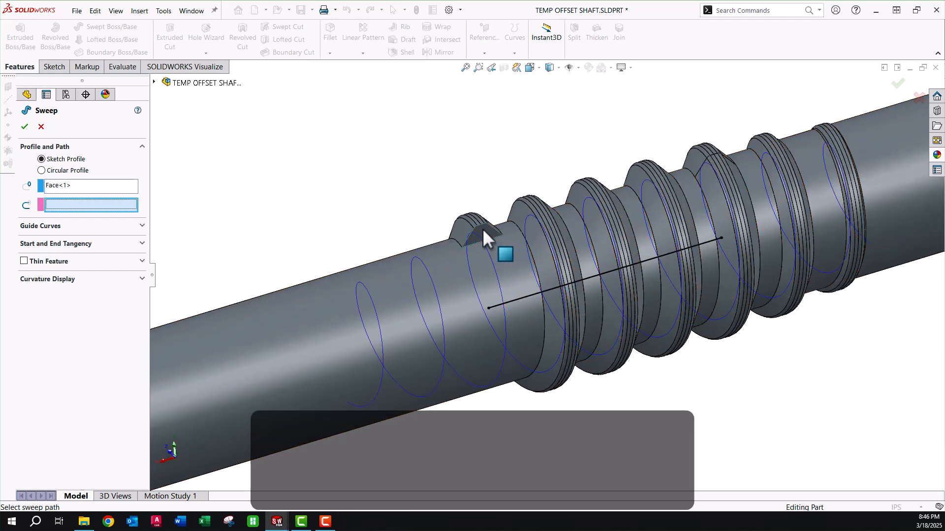
{"action": "left_click", "coordinate": [496, 273]}
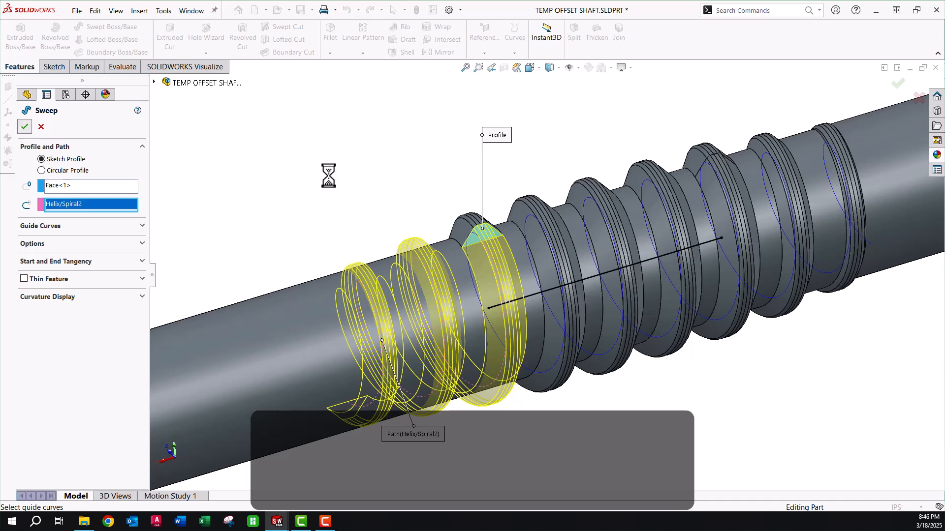
- Hide the three helices, Helix/Spiral1, Helix/Spiral2 and Helix/Spiral3
{"action": "scroll", "coordinate": [539, 258], "scroll_direction": "up", "scroll_amount": 5}
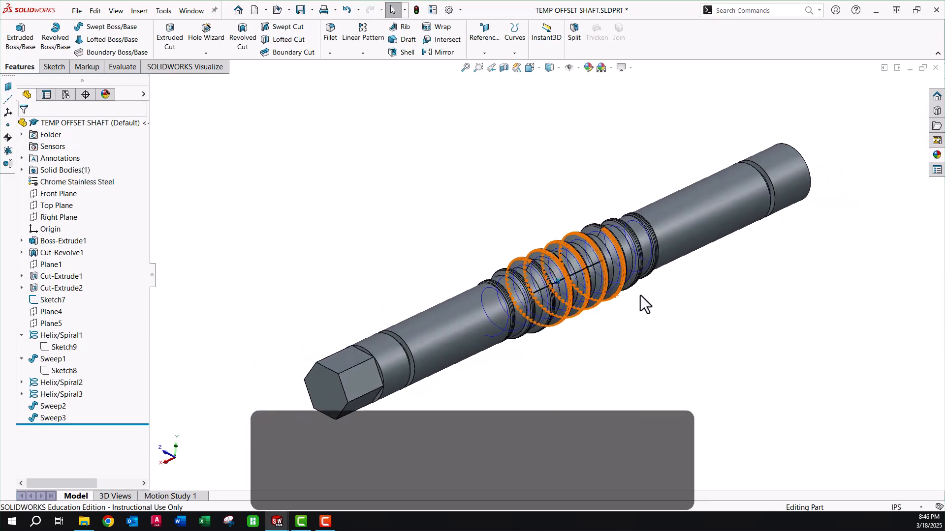
{"action": "middle_click_drag", "start_coordinate": [640, 296], "coordinate": [675, 296]}
{"action": "left_click", "coordinate": [599, 374]}
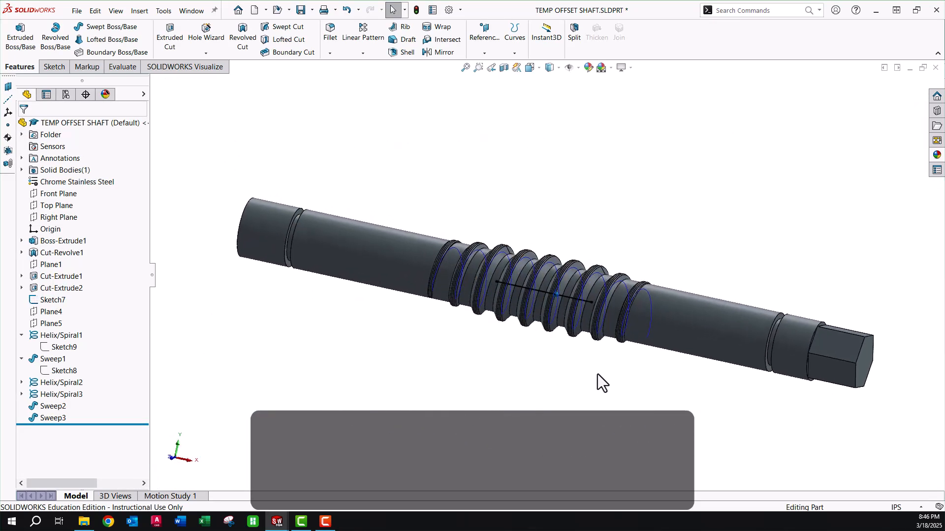
{"action": "left_click", "coordinate": [67, 335]}
{"action": "left_click", "coordinate": [75, 324]}
{"action": "left_click", "coordinate": [62, 382]}
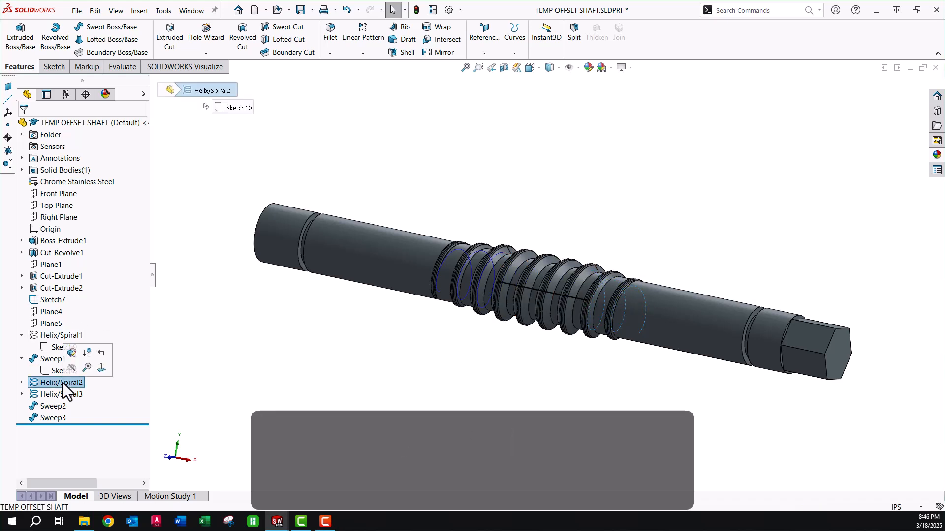
{"action": "left_click", "coordinate": [72, 368]}
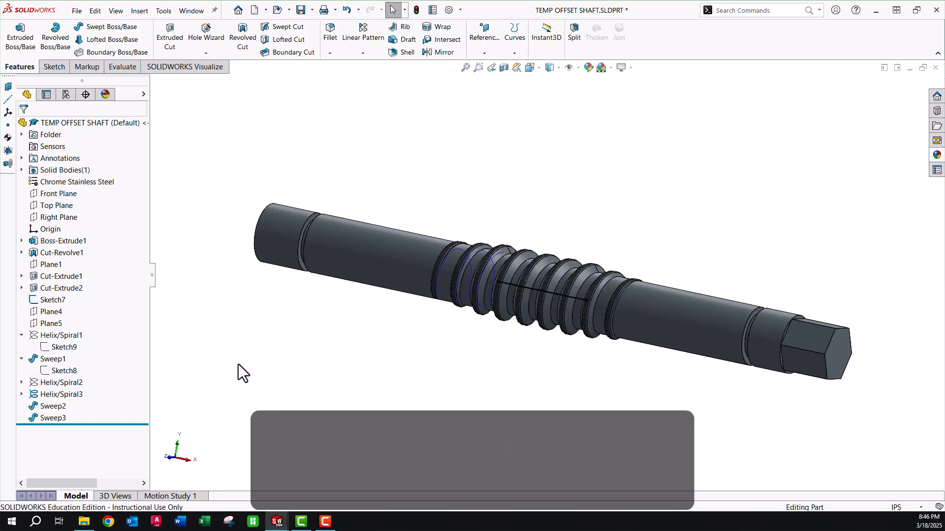
{"action": "left_click", "coordinate": [45, 398]}
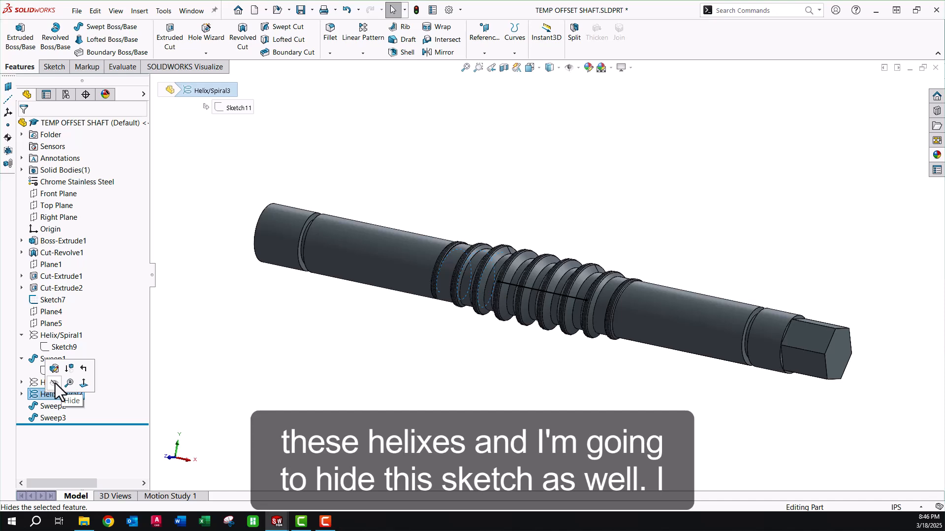
{"action": "left_click", "coordinate": [54, 382]}
- Hide the line sketch (Sketch7) running along the shaft axis through the thread
{"action": "scroll", "coordinate": [540, 288], "scroll_direction": "down", "scroll_amount": 3}
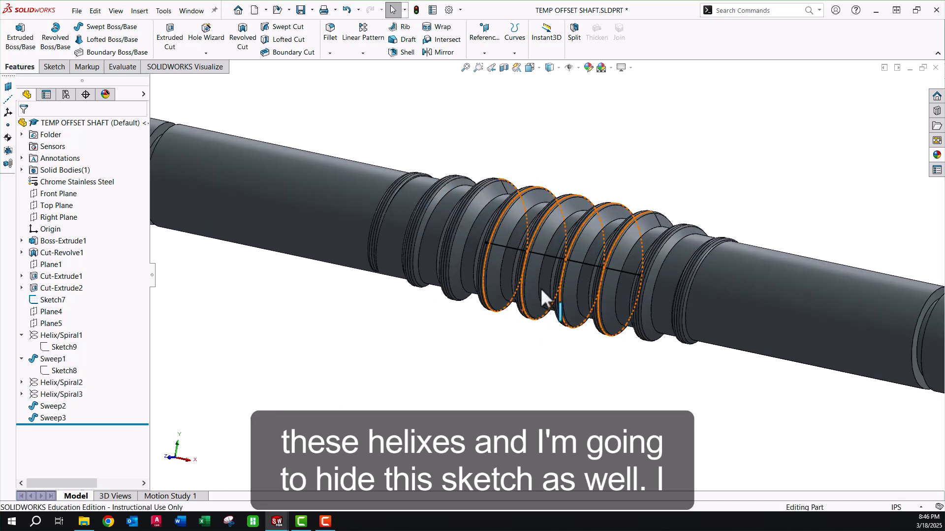
{"action": "left_click", "coordinate": [557, 256]}
{"action": "left_click", "coordinate": [599, 227]}
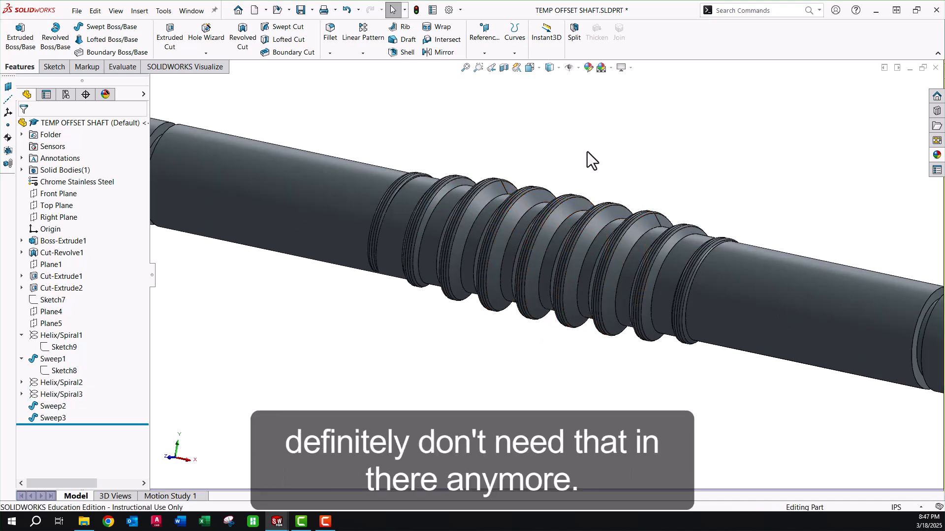
{"action": "scroll", "coordinate": [601, 190], "scroll_direction": "up", "scroll_amount": 3}
{"action": "middle_click_drag", "start_coordinate": [597, 182], "coordinate": [621, 181]}
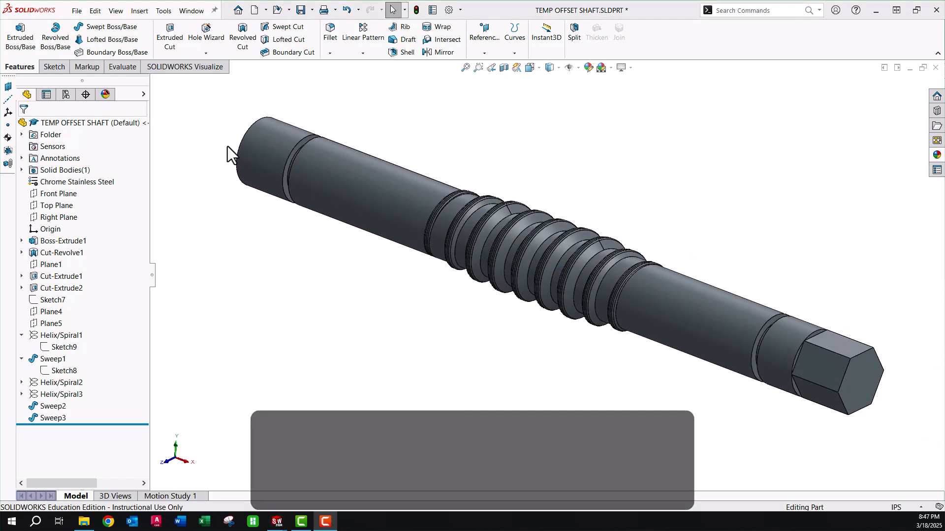
- Start a constant-size fillet and set its radius to 0.015 in
{"action": "left_click", "coordinate": [454, 34]}
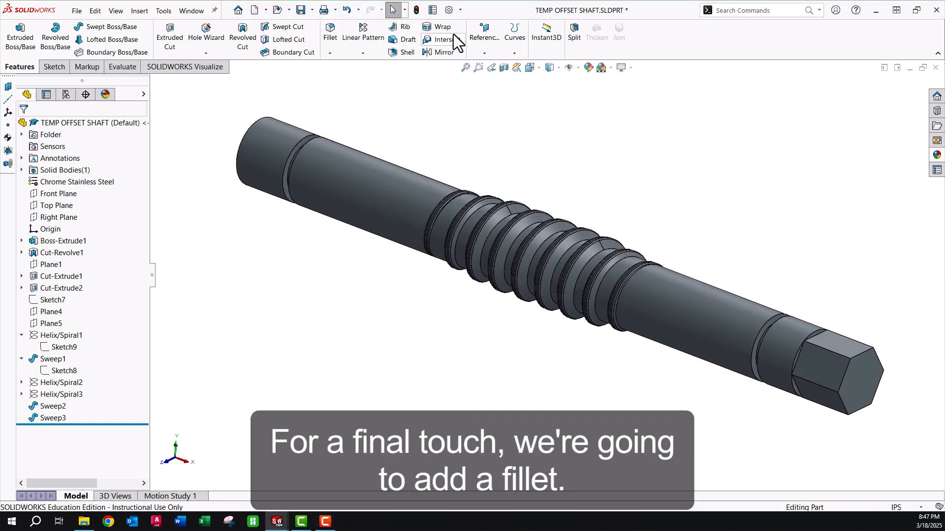
{"action": "left_click", "coordinate": [333, 30]}
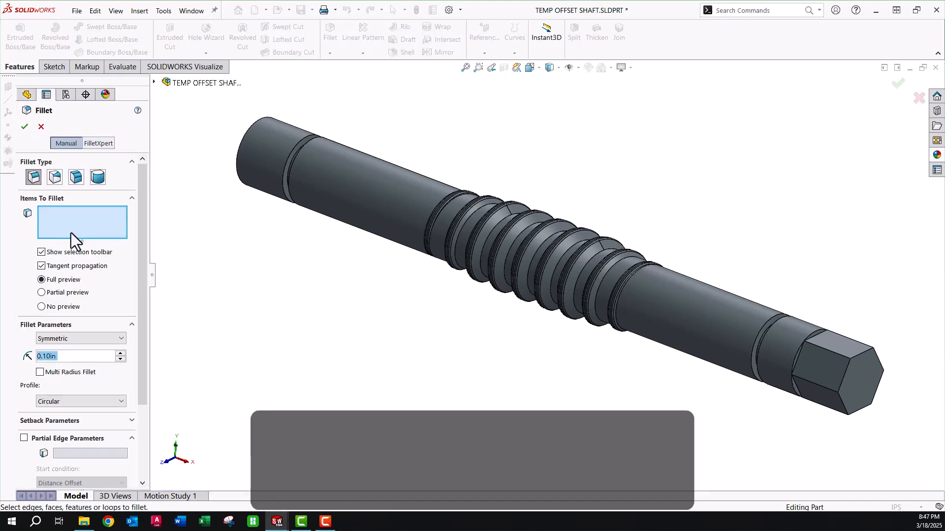
{"action": "left_click", "coordinate": [61, 215]}
{"action": "left_click", "coordinate": [64, 357]}
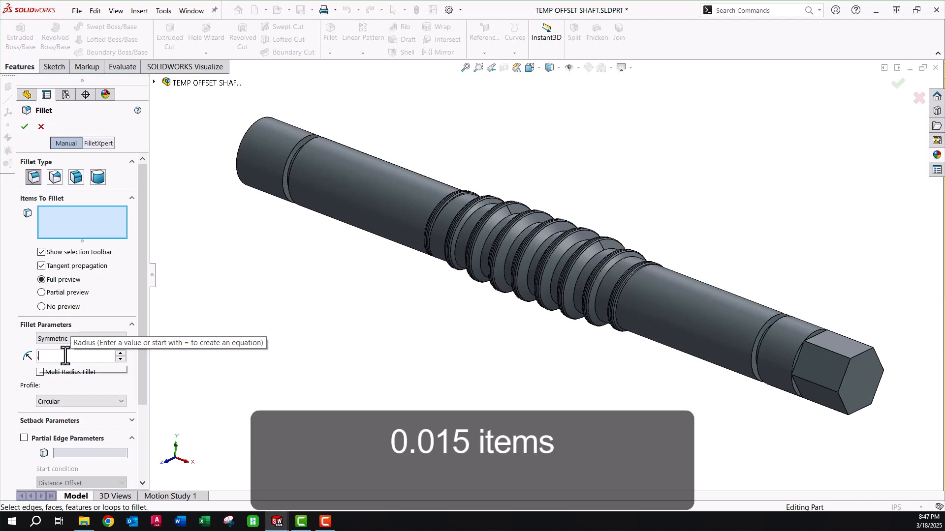
{"action": "type", "text": "0.015"}
{"action": "key", "text": "Return"}
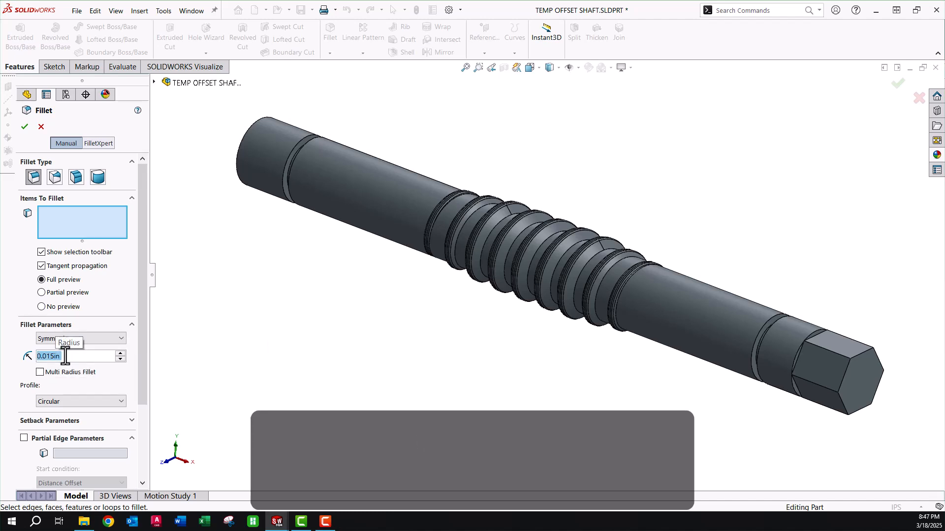
- Fillet all edges of the three thread features, Sweep3, Sweep2 and Sweep1, with the 0.015 in radius
{"action": "left_click", "coordinate": [75, 229]}
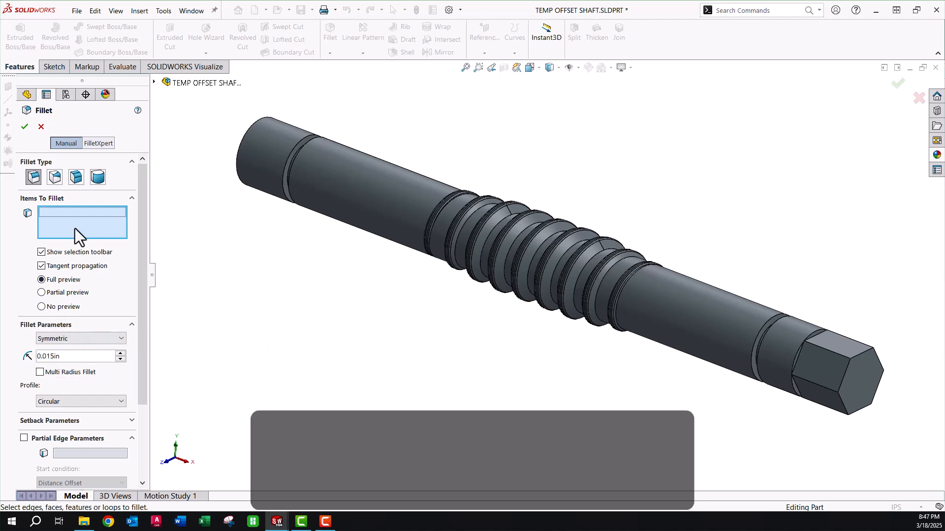
{"action": "left_click", "coordinate": [154, 83]}
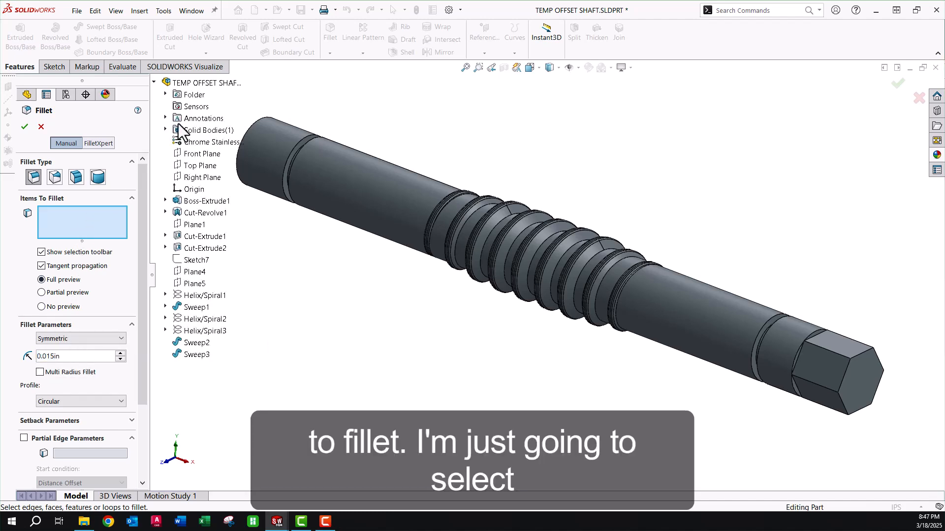
{"action": "left_click", "coordinate": [191, 354]}
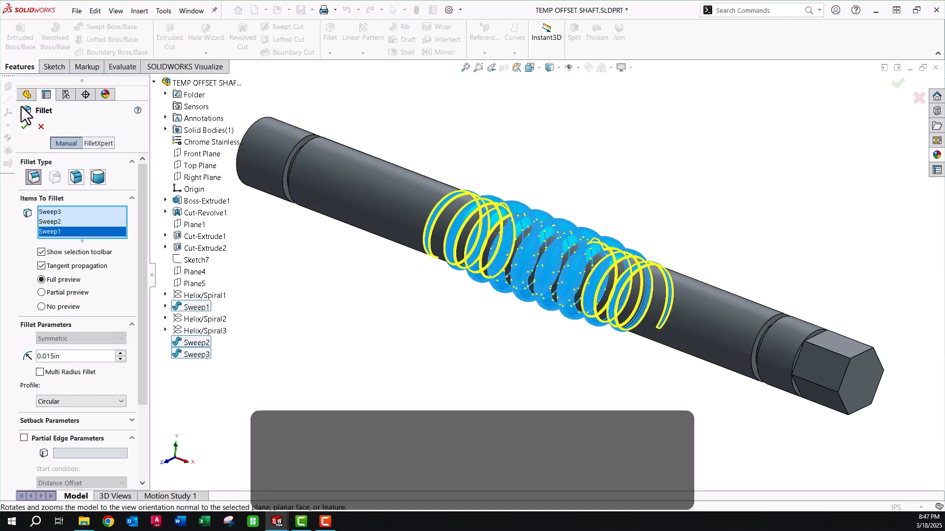
{"action": "left_click", "coordinate": [25, 126]}
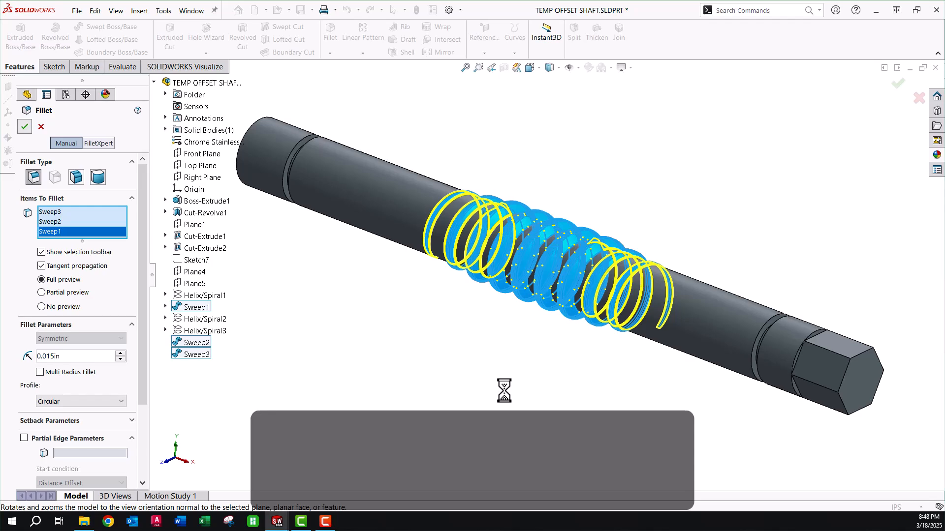
- Inspect the filleted thread and its tapered run-out up close and from the side, as well as the whole shaft
{"action": "scroll", "coordinate": [580, 309], "scroll_direction": "down", "scroll_amount": 4}
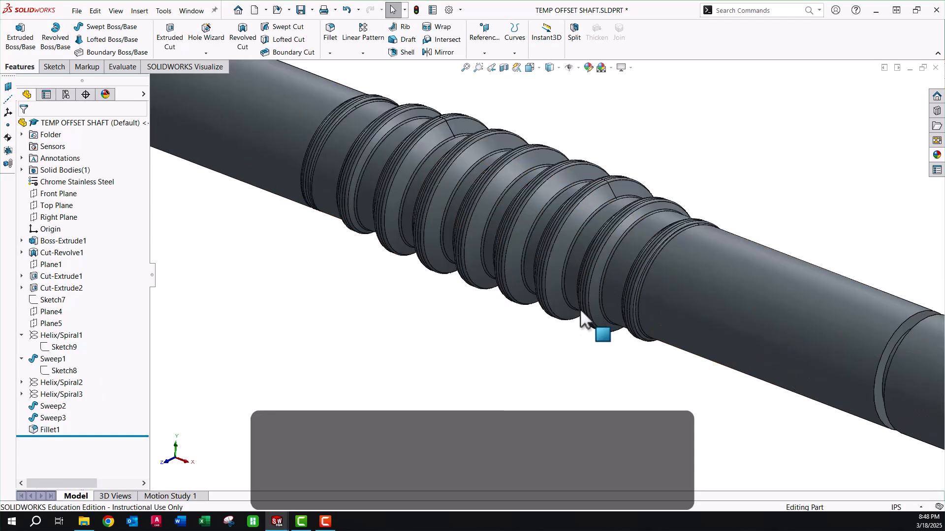
{"action": "middle_click_drag", "start_coordinate": [581, 309], "coordinate": [621, 286]}
{"action": "middle_click_drag", "start_coordinate": [684, 229], "coordinate": [692, 219]}
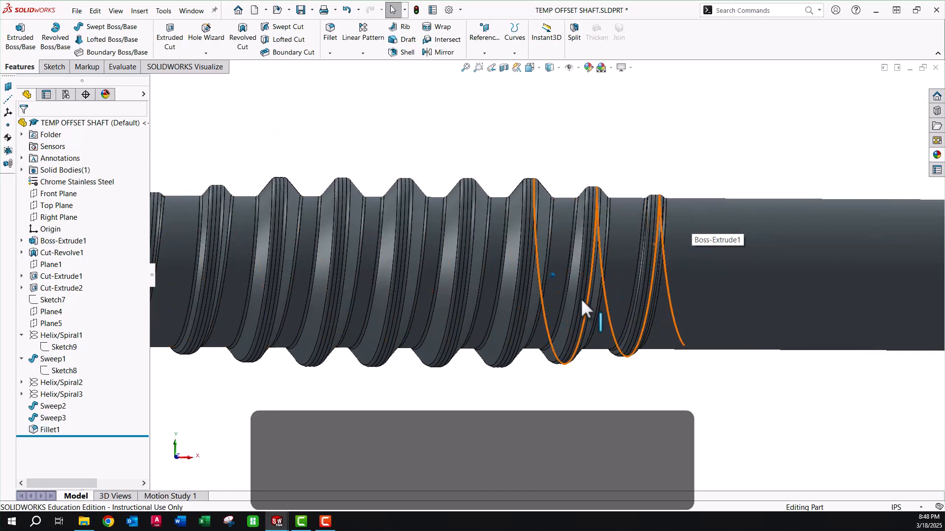
{"action": "middle_click_drag", "start_coordinate": [581, 298], "coordinate": [509, 353]}
{"action": "scroll", "coordinate": [568, 306], "scroll_direction": "up", "scroll_amount": 4}
{"action": "scroll", "coordinate": [568, 306], "scroll_direction": "up", "scroll_amount": 1}
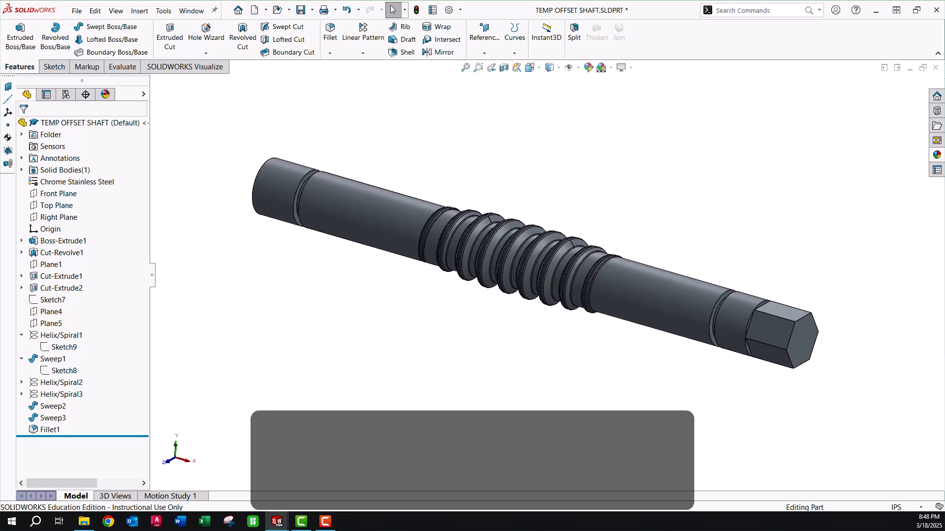